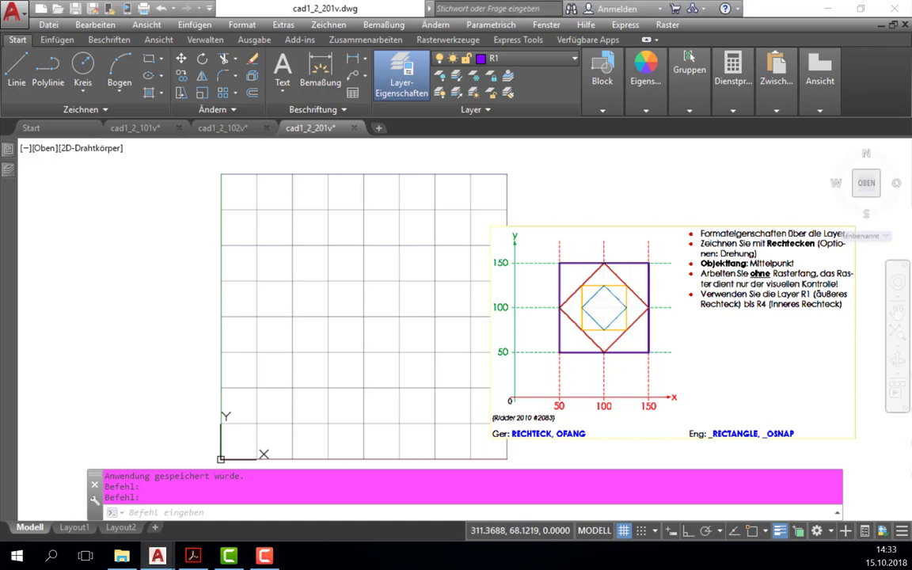
Step: Draw the outer square on layer R1 from corner 50,50 to 150,150
{"action": "middle_click_drag", "start_coordinate": [605, 391], "coordinate": [652, 379]}
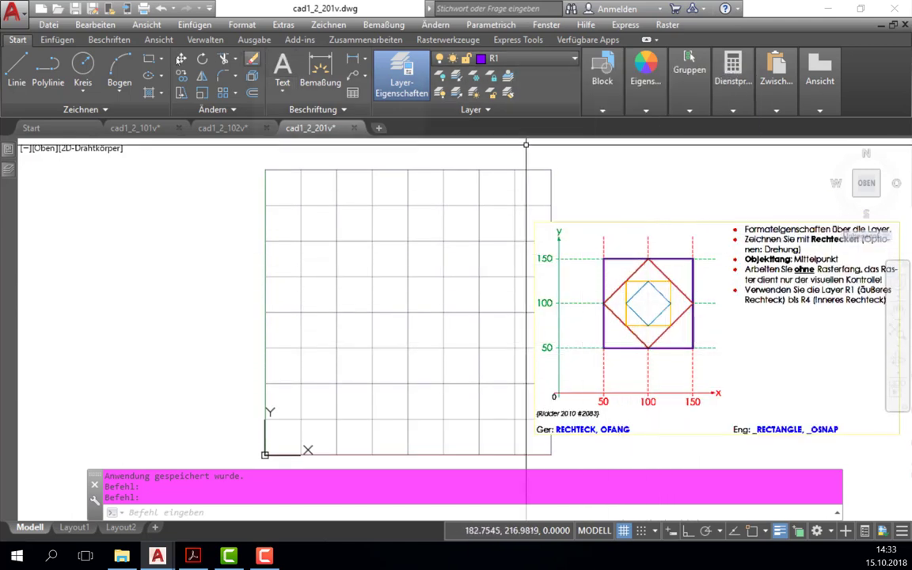
{"action": "left_click", "coordinate": [149, 58]}
{"action": "type", "text": "50,5"}
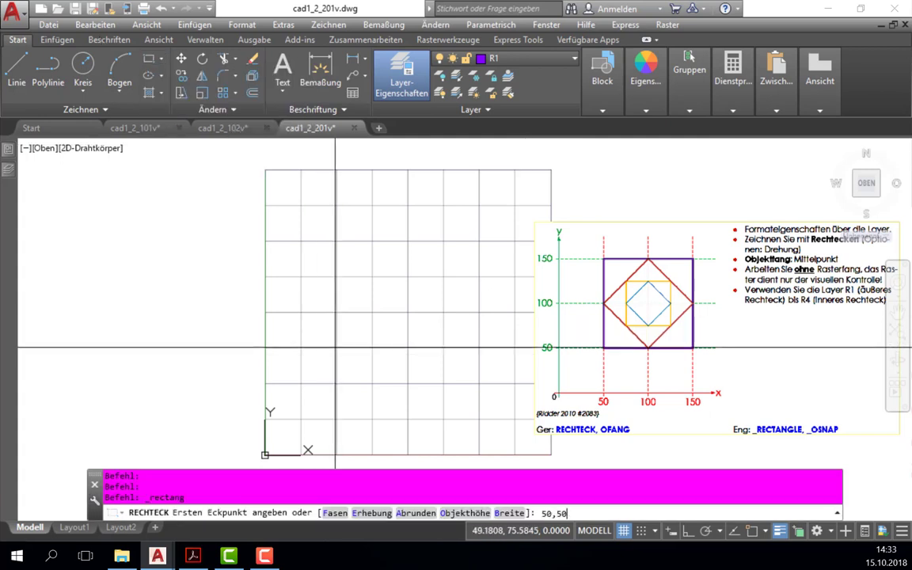
{"action": "key", "text": "Return"}
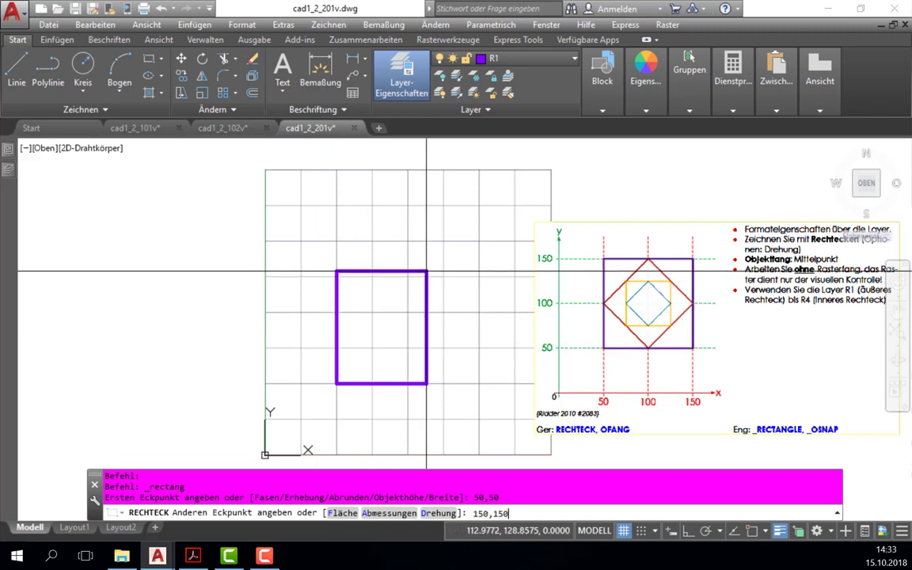
{"action": "key", "text": "Return"}
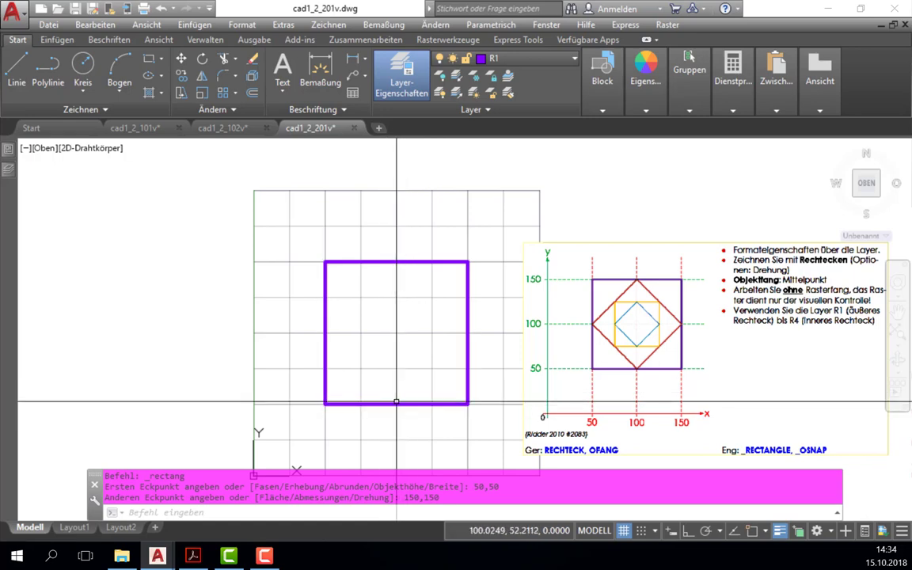
Step: Turn on Mittelpunkt (midpoint) snapping and turn off Quadrant snapping
{"action": "scroll", "coordinate": [405, 389], "scroll_direction": "down", "scroll_amount": 2}
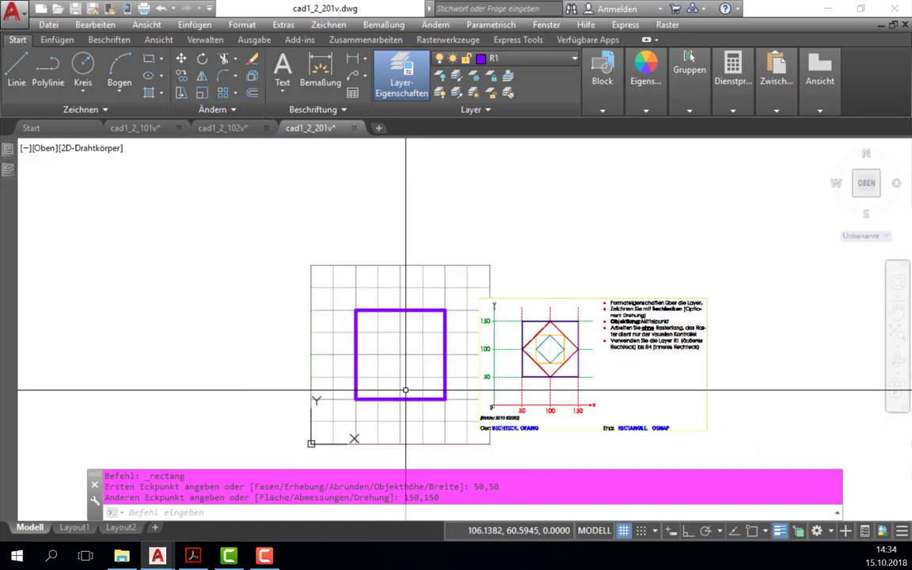
{"action": "middle_click_drag", "start_coordinate": [399, 383], "coordinate": [407, 372]}
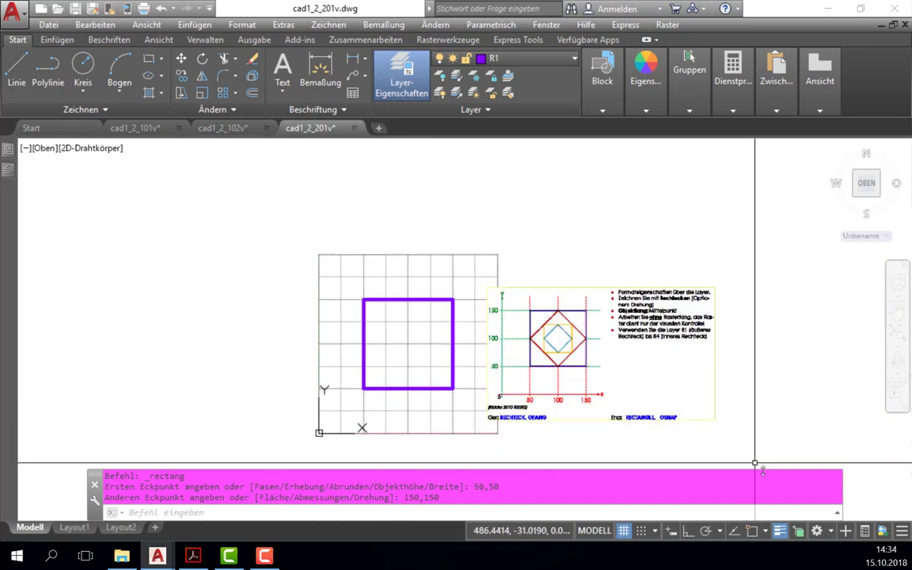
{"action": "left_click", "coordinate": [764, 530]}
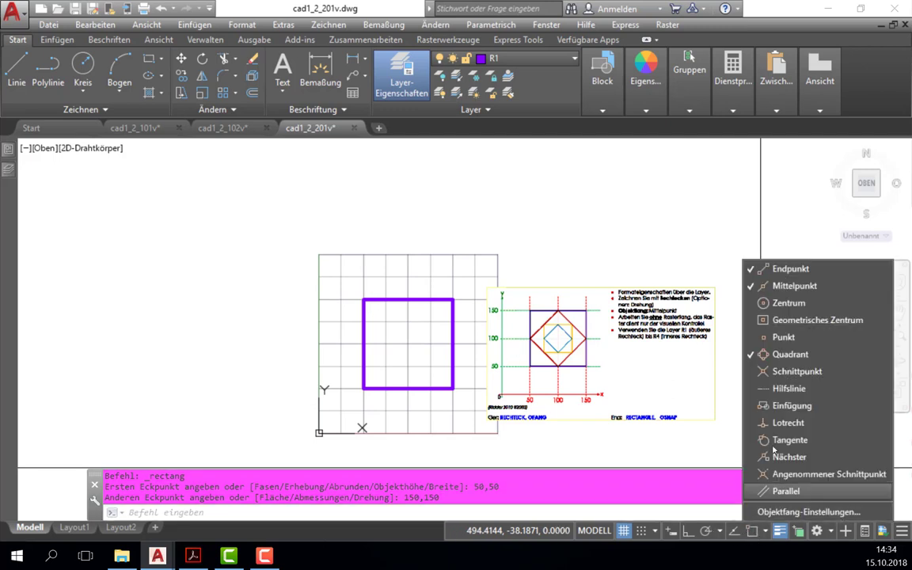
{"action": "left_click", "coordinate": [749, 286]}
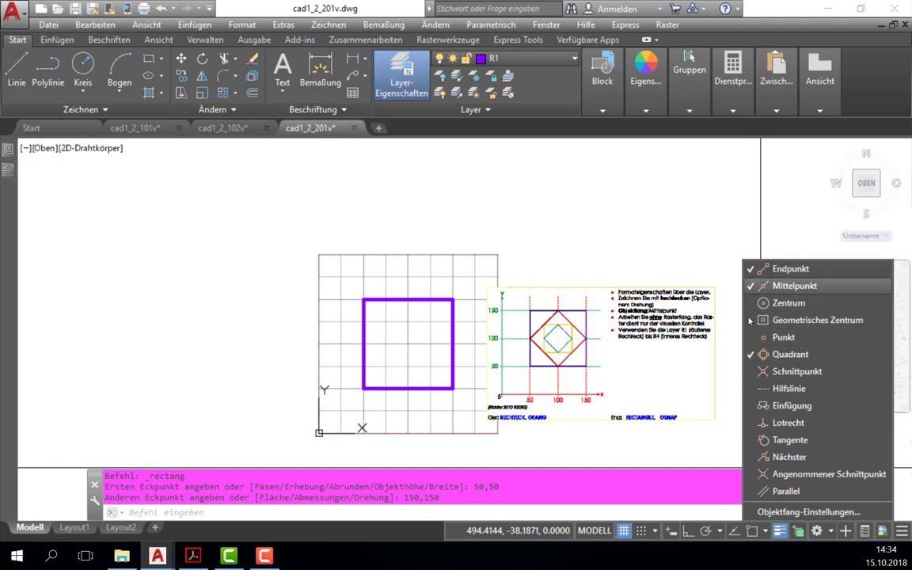
{"action": "left_click", "coordinate": [783, 354]}
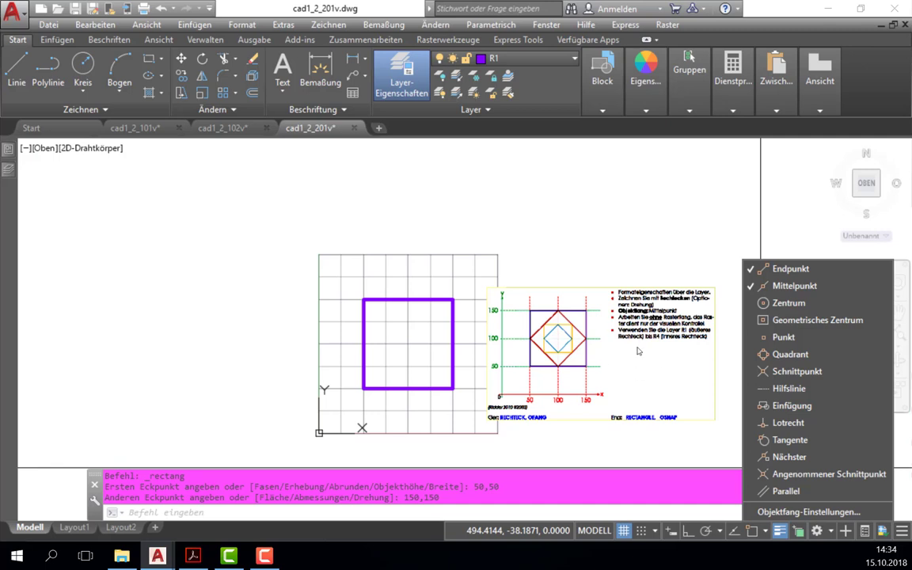
Step: Switch object snapping on, abandoning a first line attempt at the top midpoint
{"action": "left_click", "coordinate": [17, 71]}
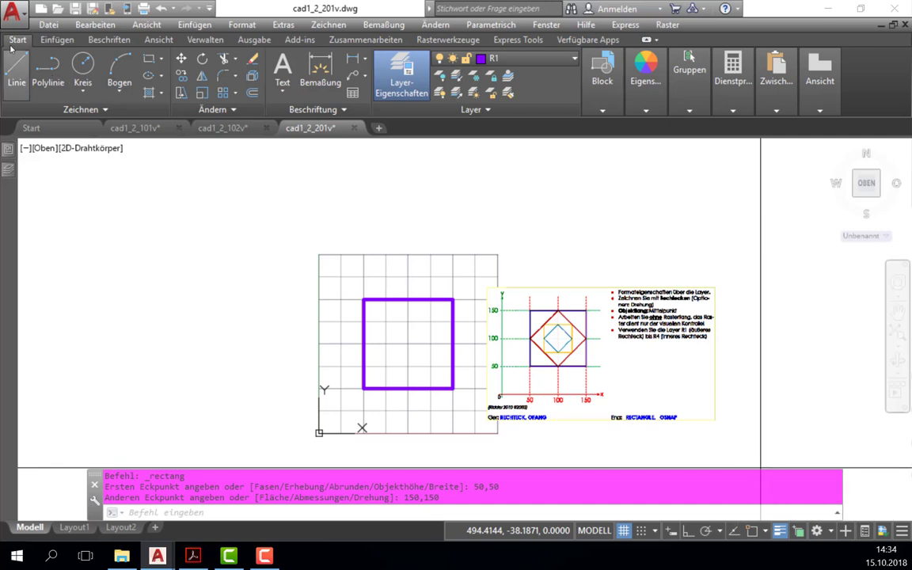
{"action": "left_click", "coordinate": [17, 71]}
{"action": "left_click", "coordinate": [17, 70]}
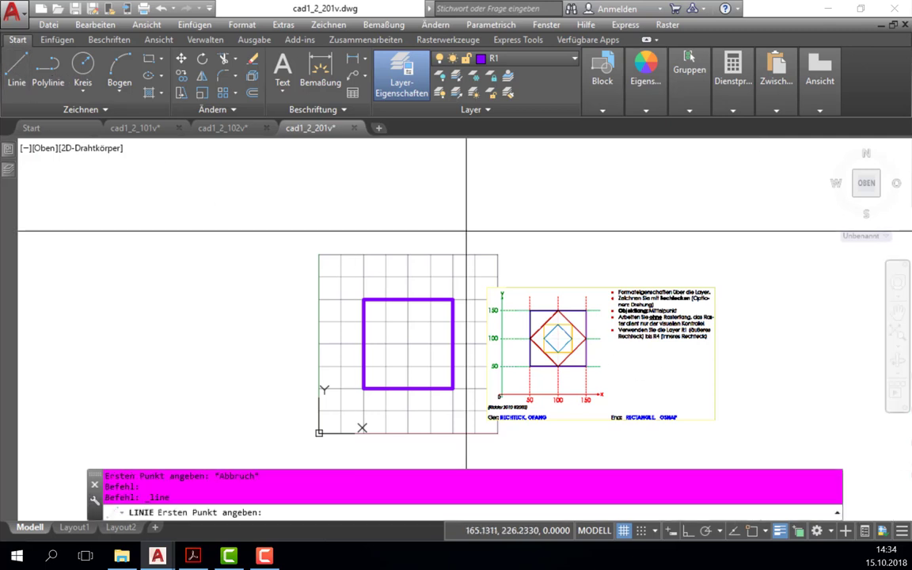
{"action": "left_click", "coordinate": [754, 531]}
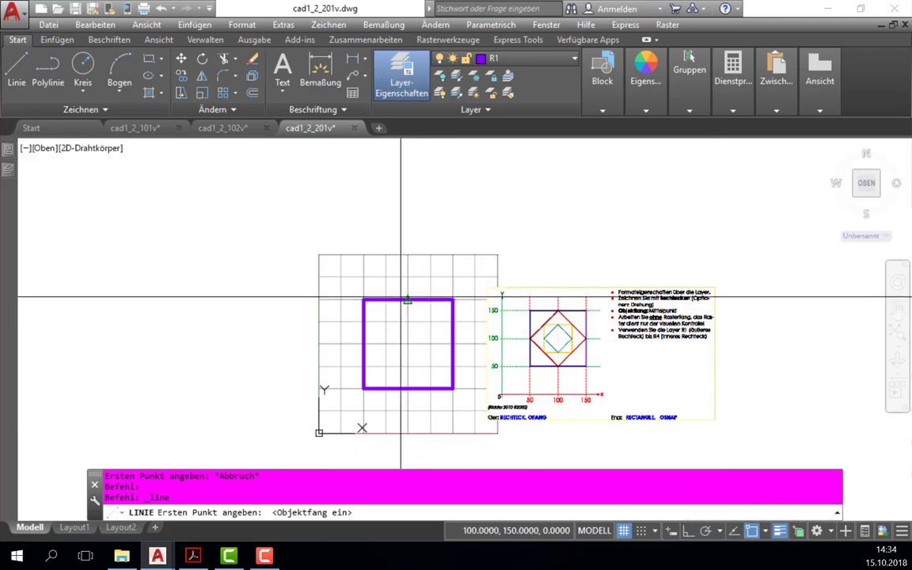
{"action": "left_click", "coordinate": [408, 299]}
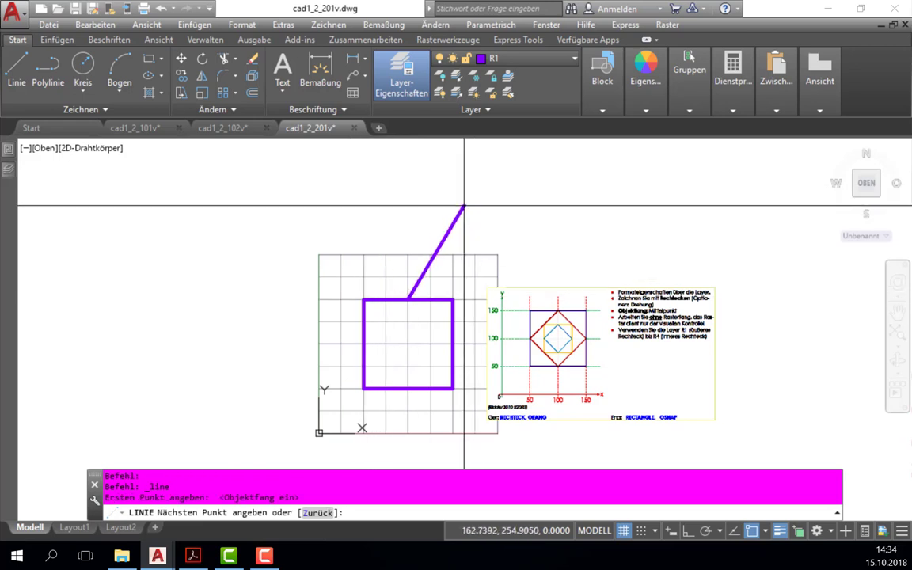
{"action": "key", "text": "Escape"}
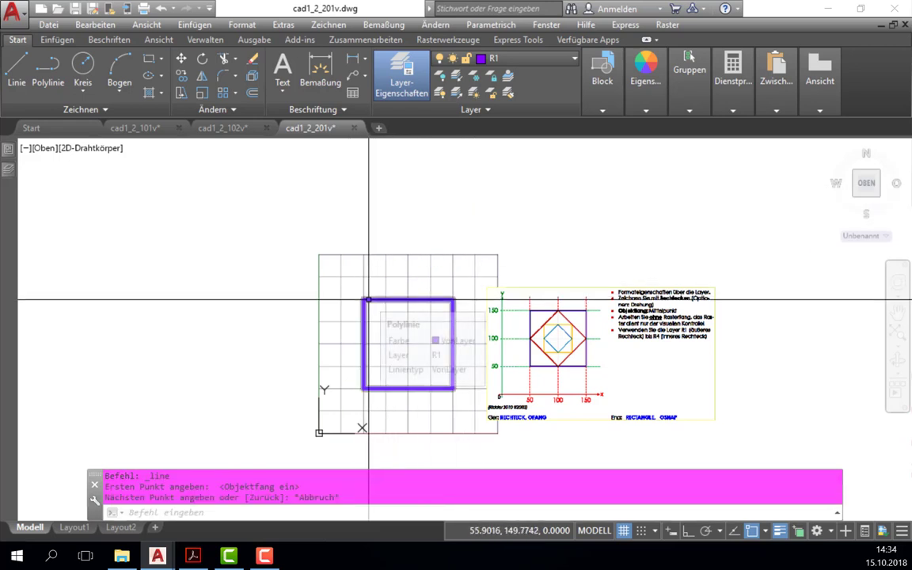
{"action": "key", "text": "alt+space"}
{"action": "key", "text": "alt+space"}
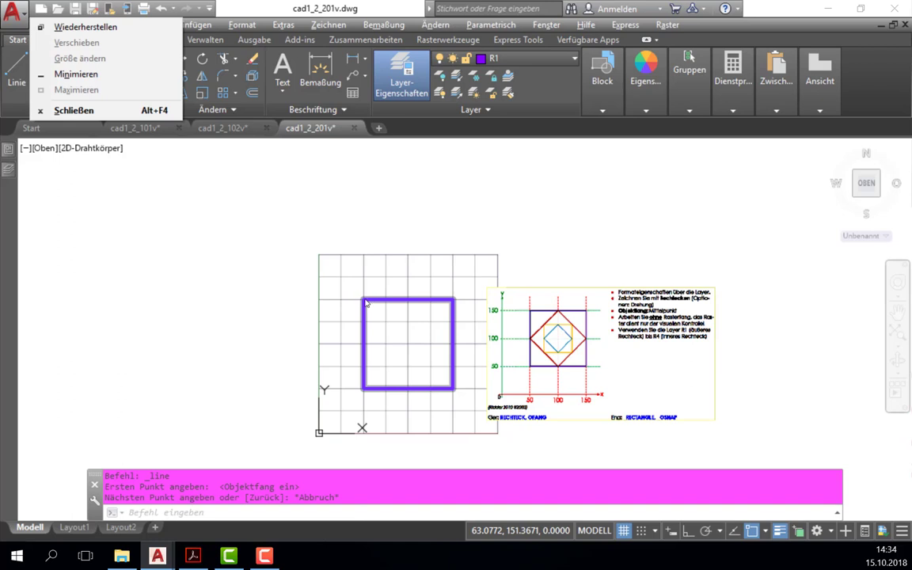
{"action": "key", "text": "alt+space"}
{"action": "key", "text": "alt+space"}
{"action": "key", "text": "Escape"}
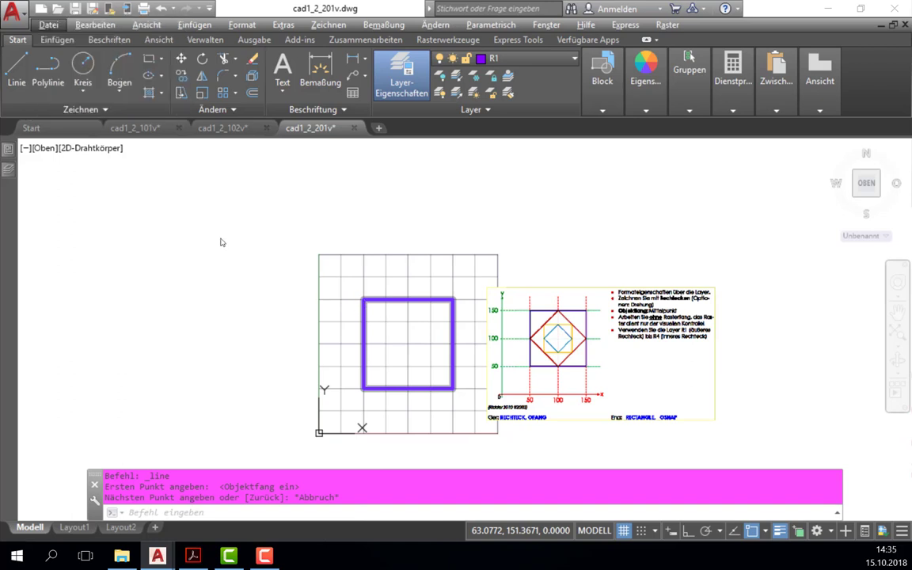
Step: Draw purple lines from the square's left corners out to the left, forming a wedge
{"action": "left_click", "coordinate": [16, 72]}
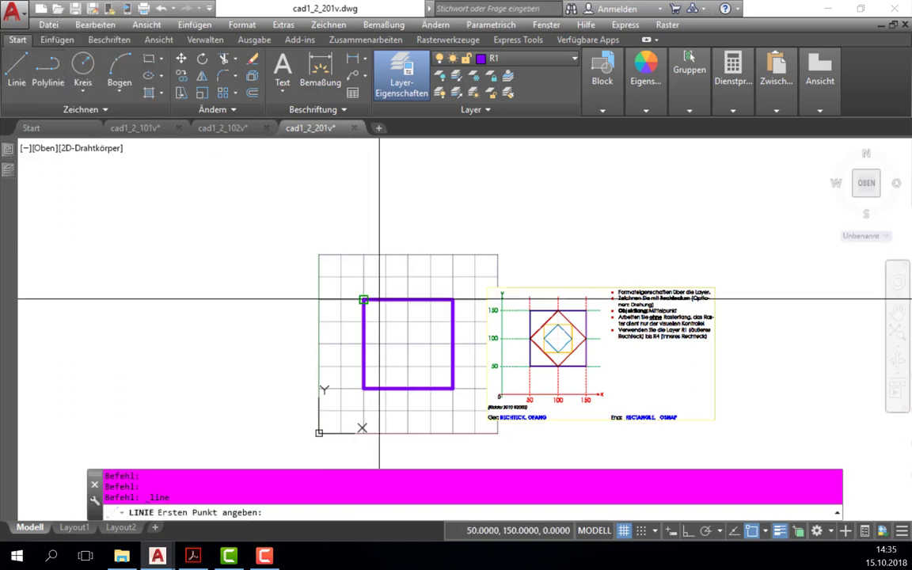
{"action": "left_click", "coordinate": [363, 300]}
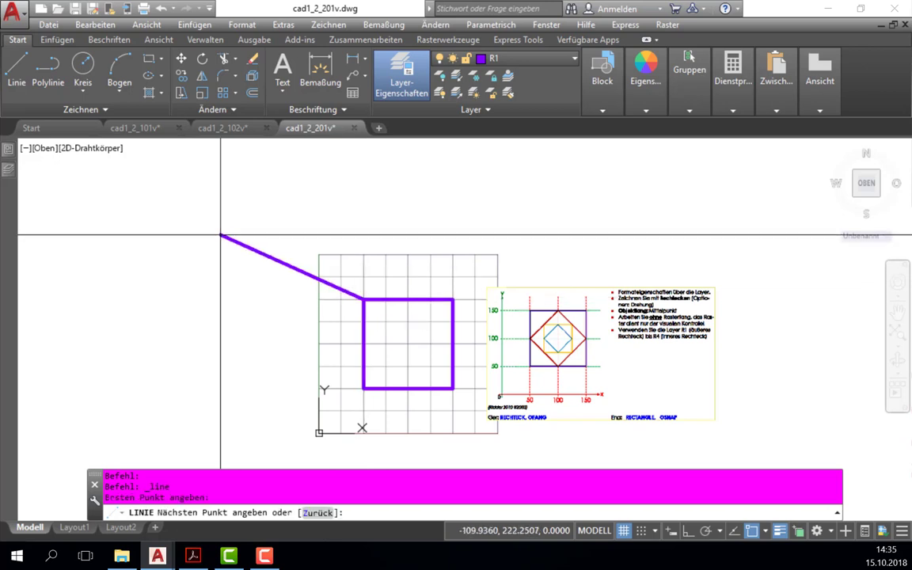
{"action": "left_click", "coordinate": [164, 220]}
{"action": "left_click", "coordinate": [150, 401]}
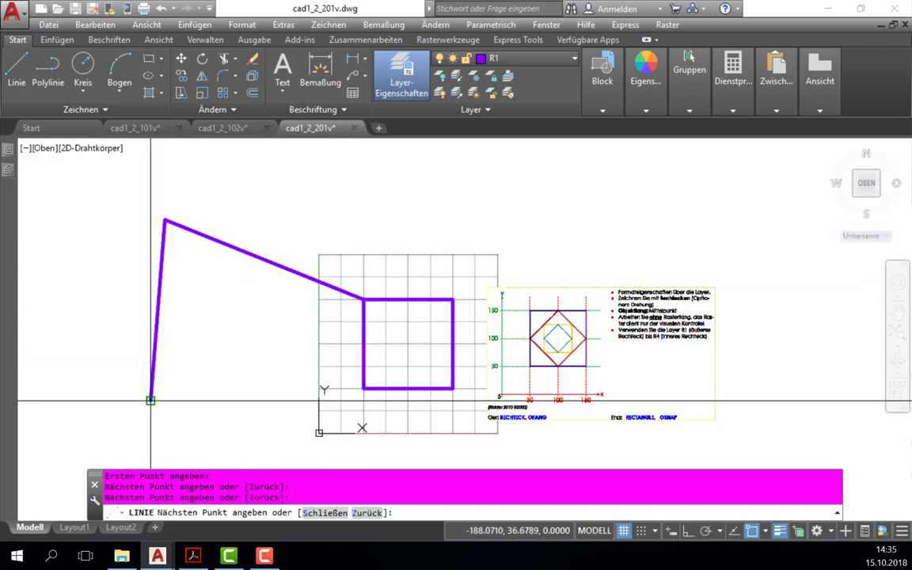
{"action": "left_click", "coordinate": [364, 387]}
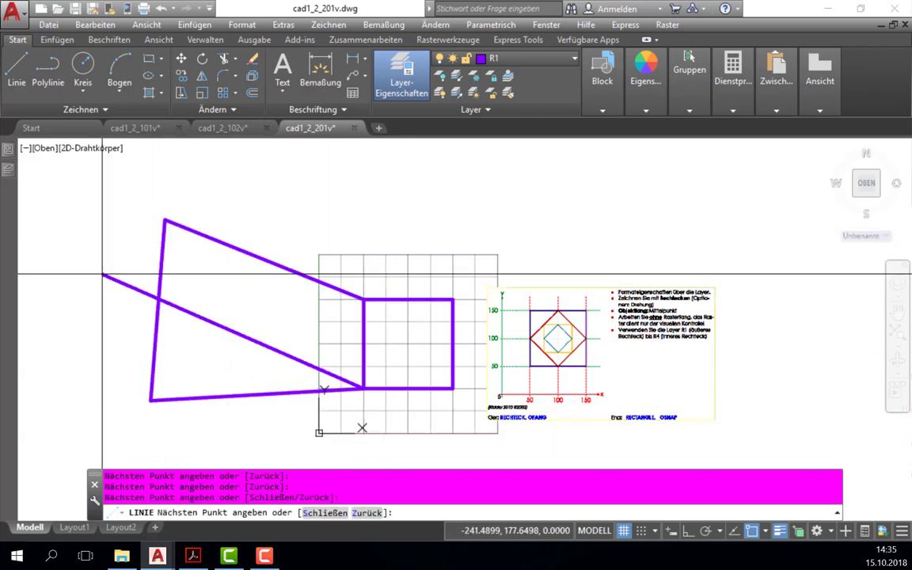
{"action": "left_click", "coordinate": [99, 273]}
{"action": "key", "text": "Escape"}
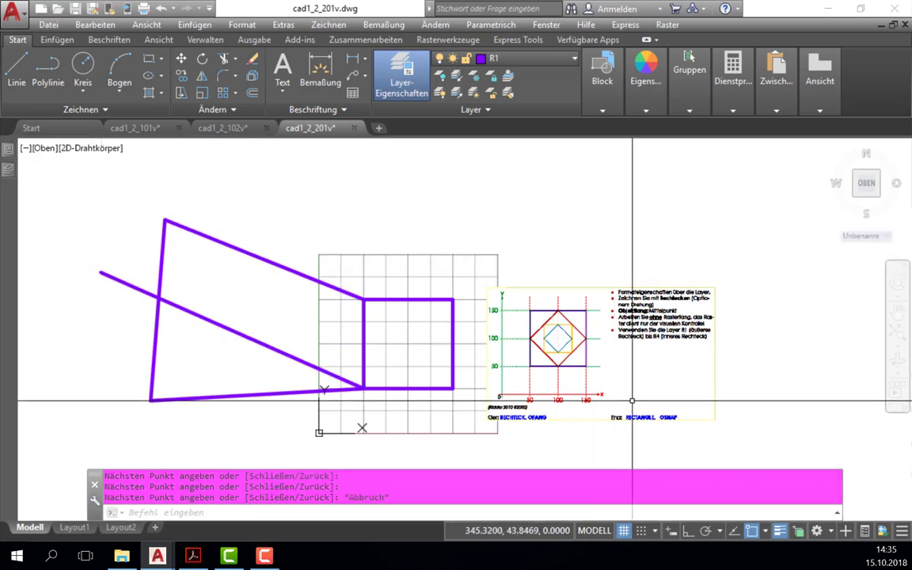
Step: Add Schnittpunkt (intersection) to the active object snap modes
{"action": "left_click", "coordinate": [767, 528]}
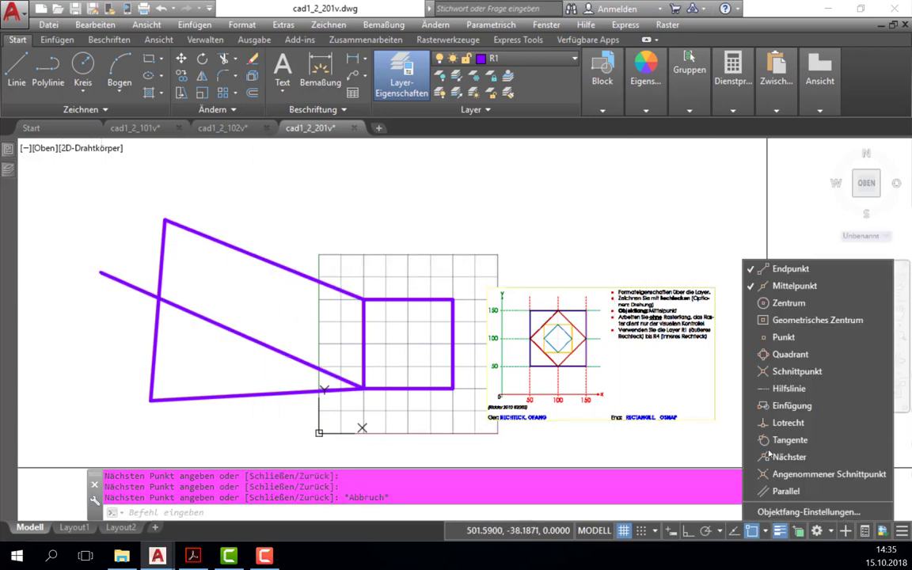
{"action": "left_click", "coordinate": [795, 371]}
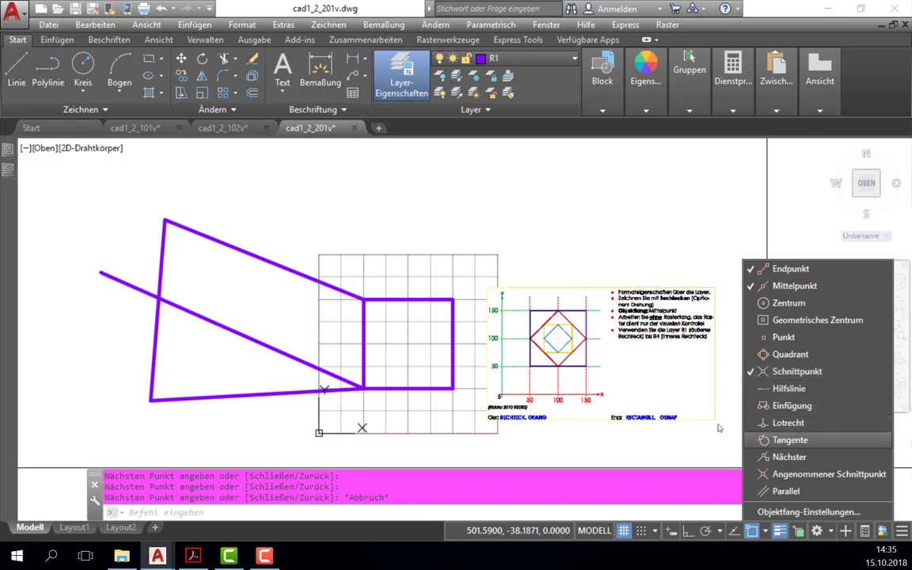
{"action": "left_click", "coordinate": [10, 72]}
{"action": "left_click", "coordinate": [16, 68]}
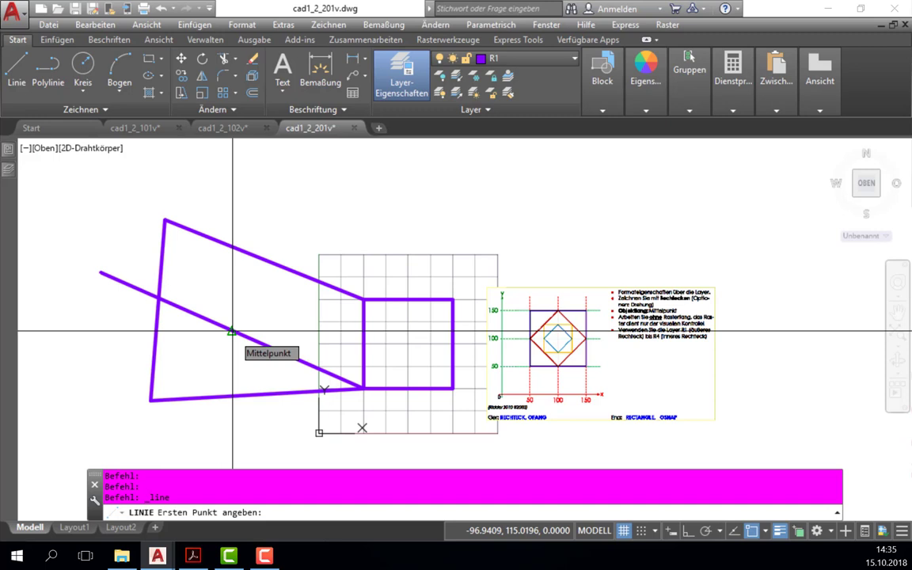
Step: Draw a purple circle centred on the wedge's top vertex
{"action": "left_click", "coordinate": [83, 73]}
{"action": "left_click", "coordinate": [164, 219]}
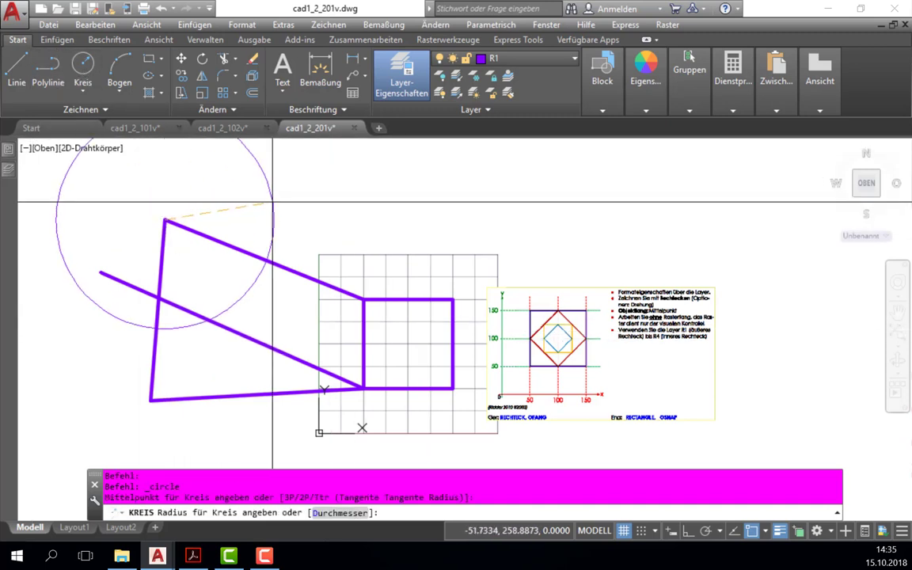
{"action": "left_click", "coordinate": [224, 214]}
{"action": "key", "text": "Escape"}
{"action": "key", "text": "Escape"}
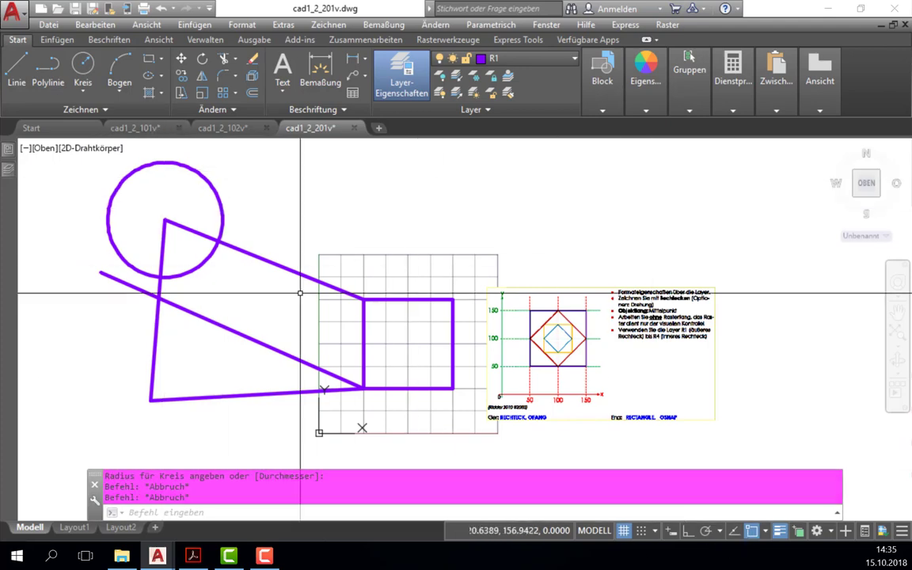
Step: Move the circle by its centre grip so it sits above the grid
{"action": "left_click", "coordinate": [216, 196]}
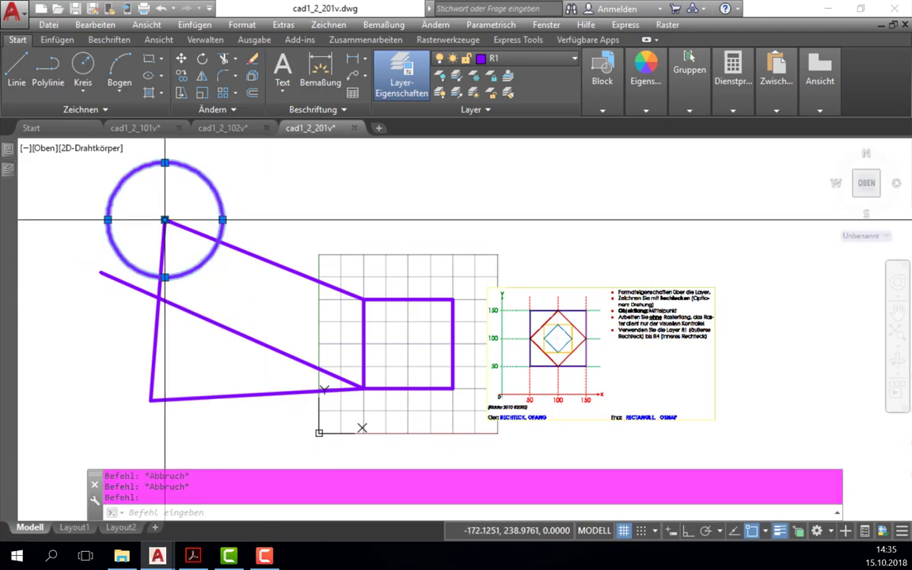
{"action": "left_click", "coordinate": [165, 219]}
{"action": "left_click", "coordinate": [396, 199]}
{"action": "key", "text": "Escape"}
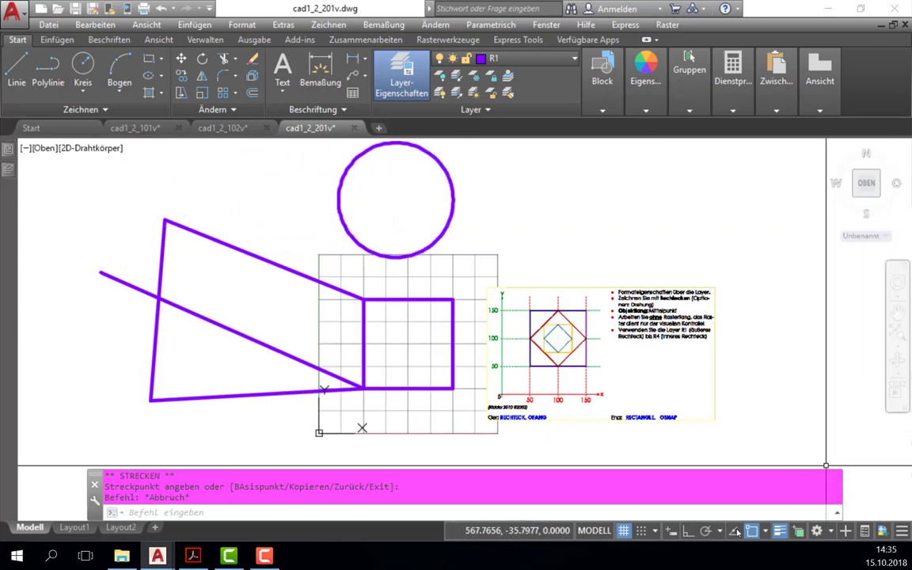
Step: Limit object snaps to Zentrum (centre), dropping intersection, endpoint and midpoint
{"action": "left_click", "coordinate": [765, 531]}
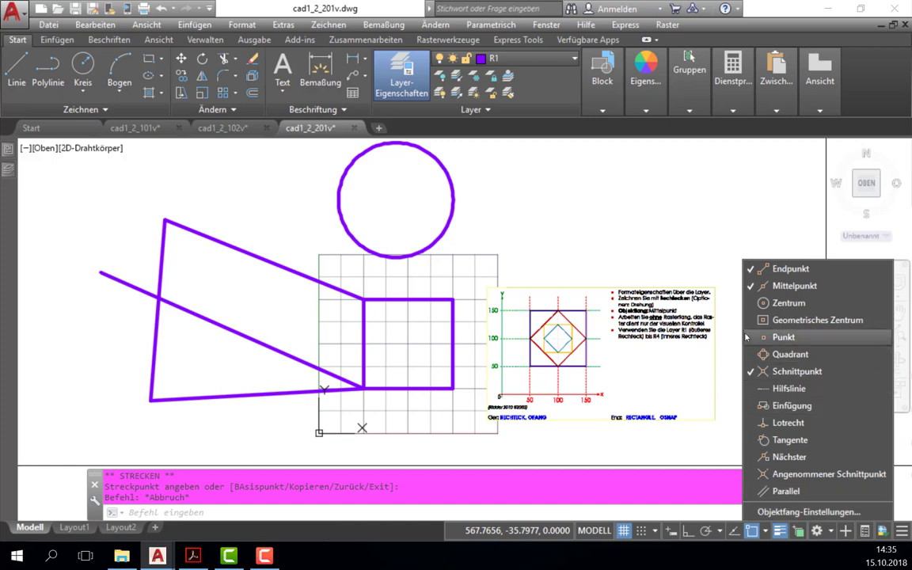
{"action": "left_click", "coordinate": [749, 371]}
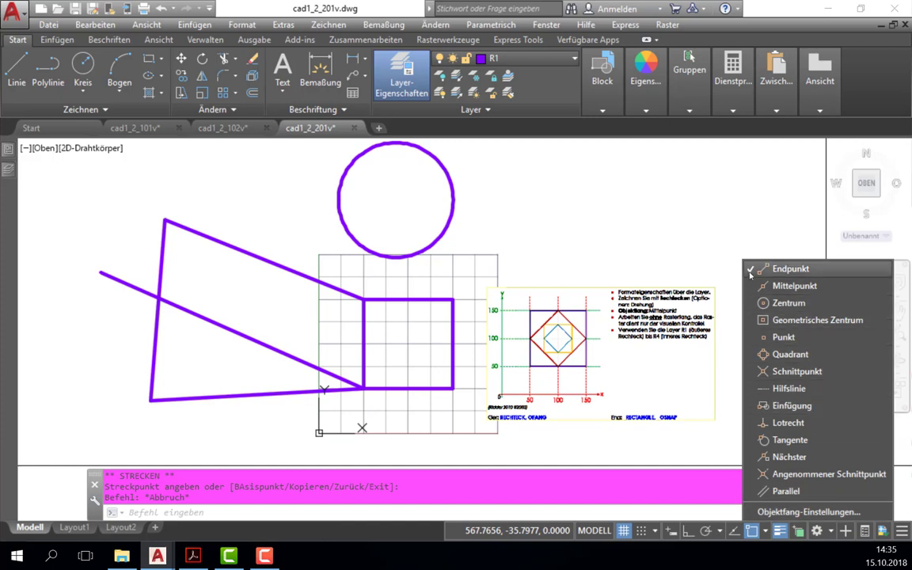
{"action": "left_click", "coordinate": [750, 269]}
{"action": "left_click", "coordinate": [750, 286]}
{"action": "left_click", "coordinate": [749, 304]}
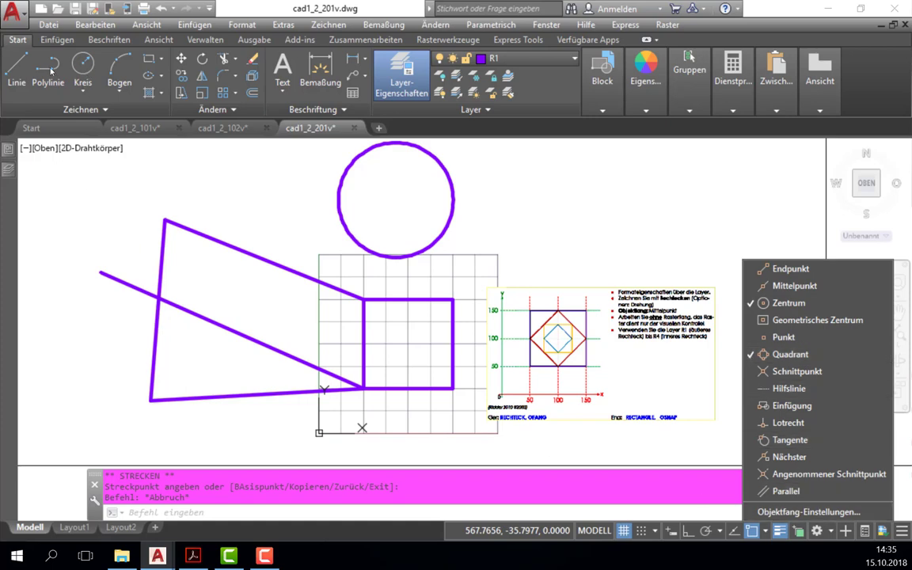
Step: Start a line and cancel it so no command remains running
{"action": "left_click", "coordinate": [17, 64]}
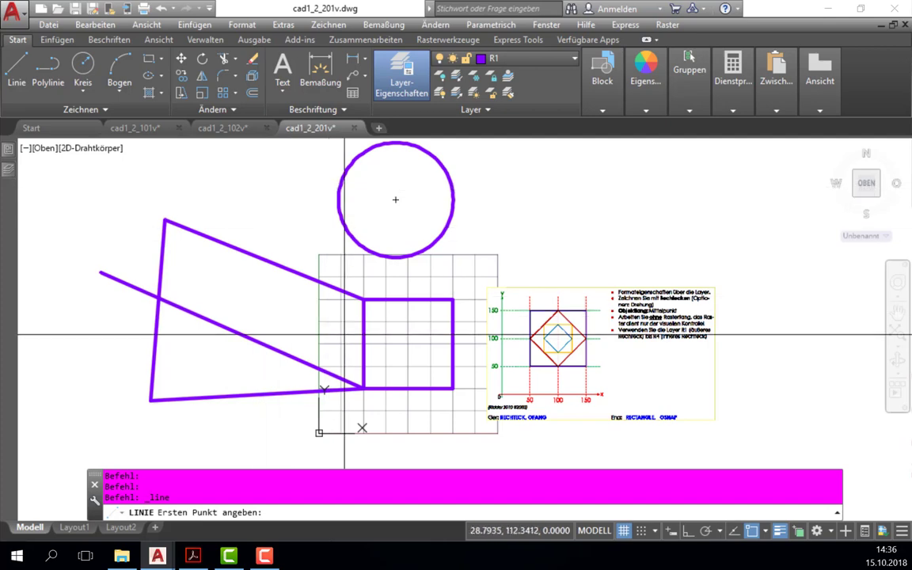
{"action": "key", "text": "Escape"}
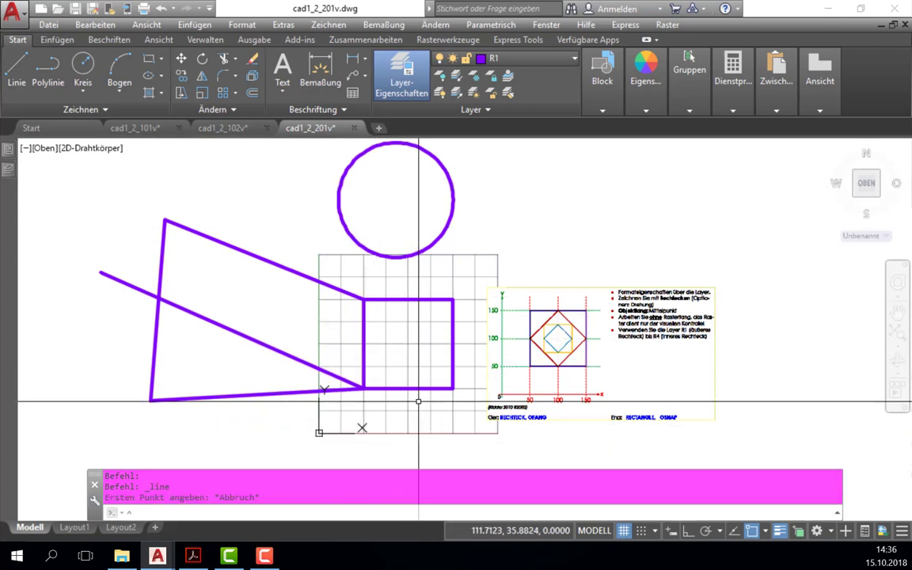
{"action": "key", "text": "Escape"}
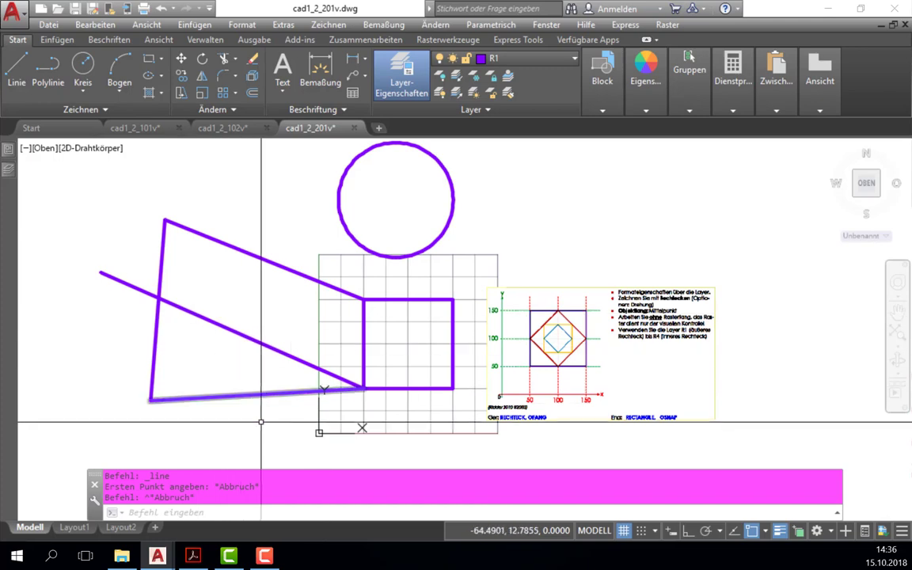
Step: Erase the wedge lines and circle with crossing windows, then recentre the view on the purple square
{"action": "left_click", "coordinate": [260, 427]}
{"action": "left_click", "coordinate": [146, 211]}
{"action": "left_click", "coordinate": [482, 199]}
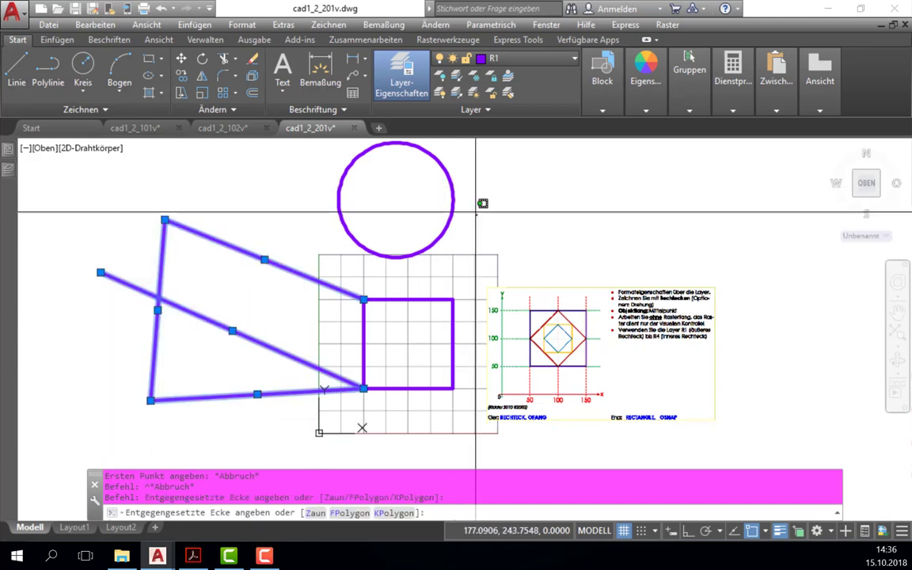
{"action": "left_click", "coordinate": [397, 197]}
{"action": "key", "text": "Delete"}
{"action": "scroll", "coordinate": [427, 256], "scroll_direction": "up", "scroll_amount": 2}
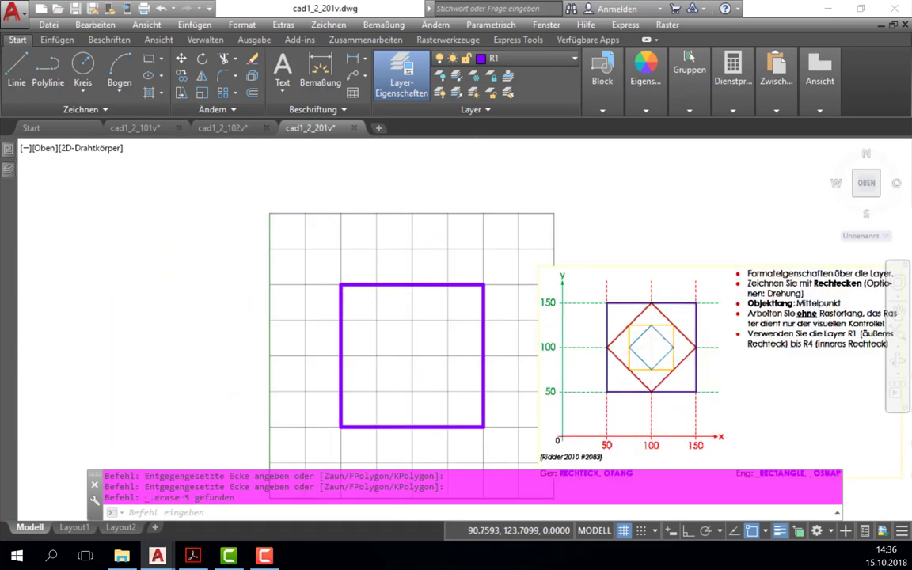
{"action": "scroll", "coordinate": [411, 330], "scroll_direction": "up", "scroll_amount": 2}
{"action": "middle_click_drag", "start_coordinate": [410, 330], "coordinate": [380, 245]}
{"action": "scroll", "coordinate": [382, 245], "scroll_direction": "down", "scroll_amount": 1}
{"action": "scroll", "coordinate": [383, 245], "scroll_direction": "down", "scroll_amount": 2}
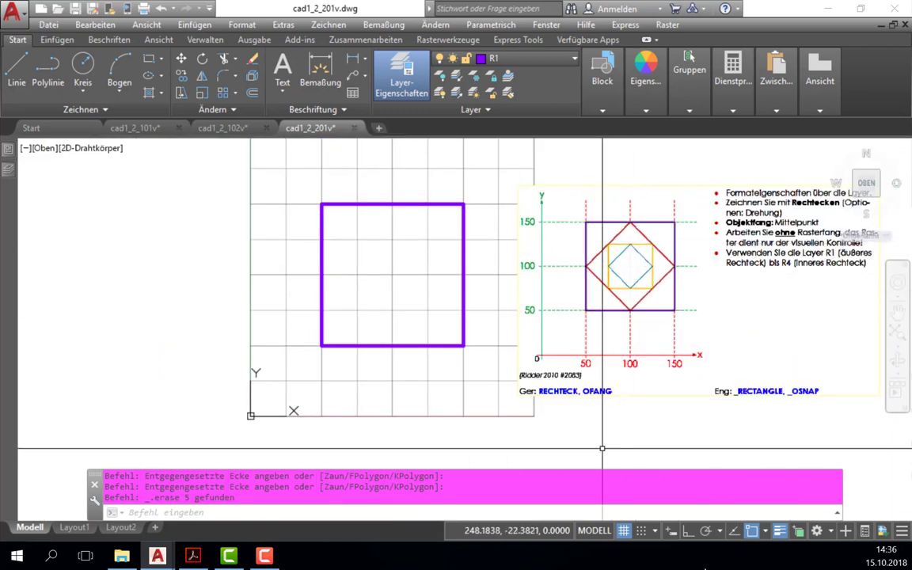
Step: Switch snapping from Quadrant and Zentrum to Mittelpunkt only, confirming in Objektfang-Einstellungen
{"action": "left_click", "coordinate": [764, 531]}
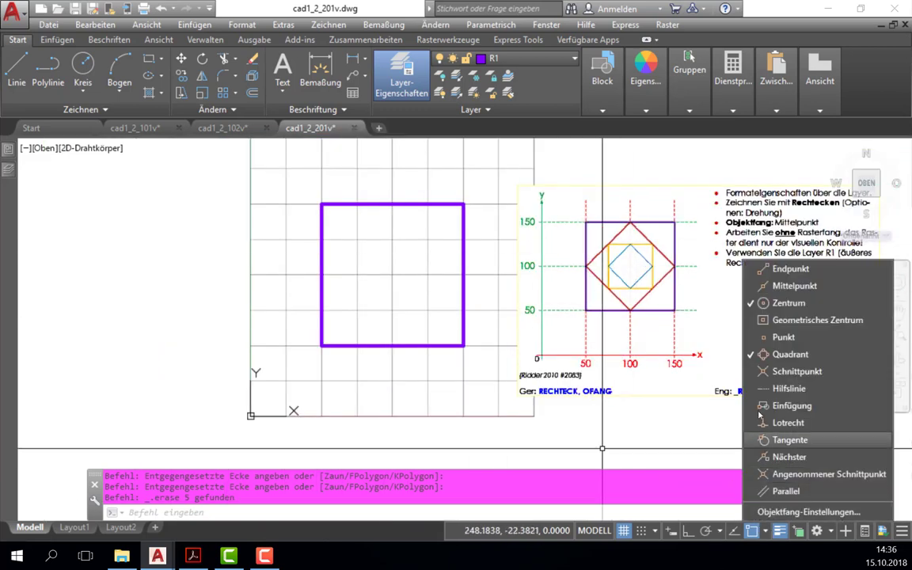
{"action": "left_click", "coordinate": [753, 354]}
{"action": "left_click", "coordinate": [772, 301]}
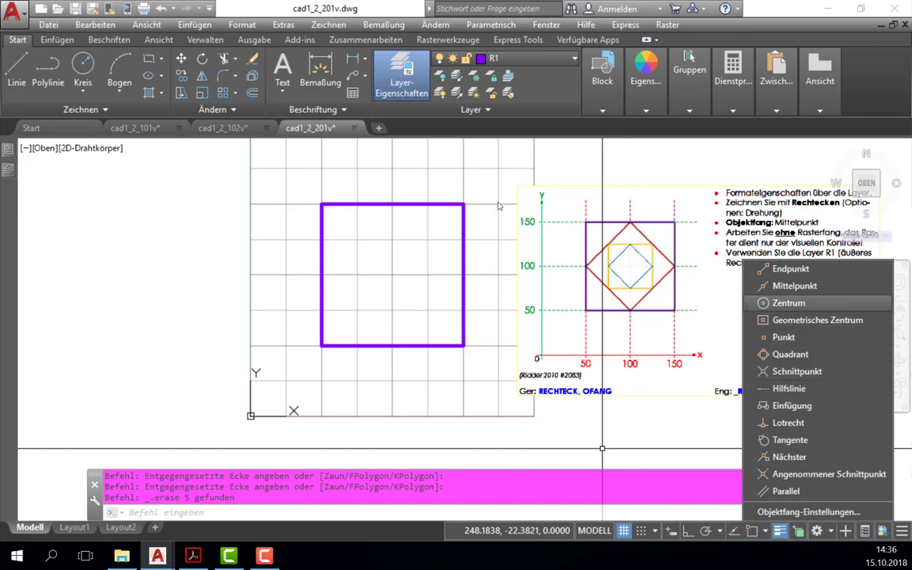
{"action": "left_click", "coordinate": [784, 286]}
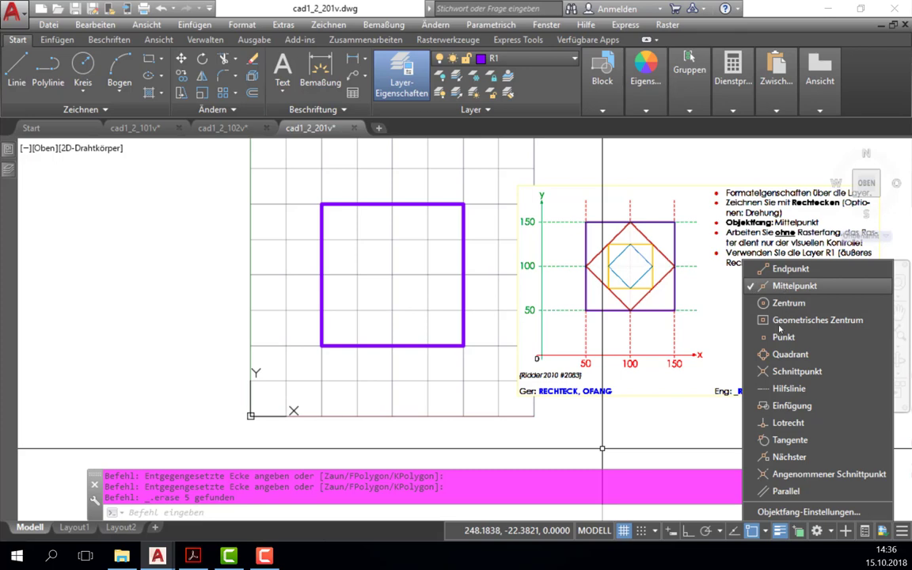
{"action": "left_click", "coordinate": [789, 513]}
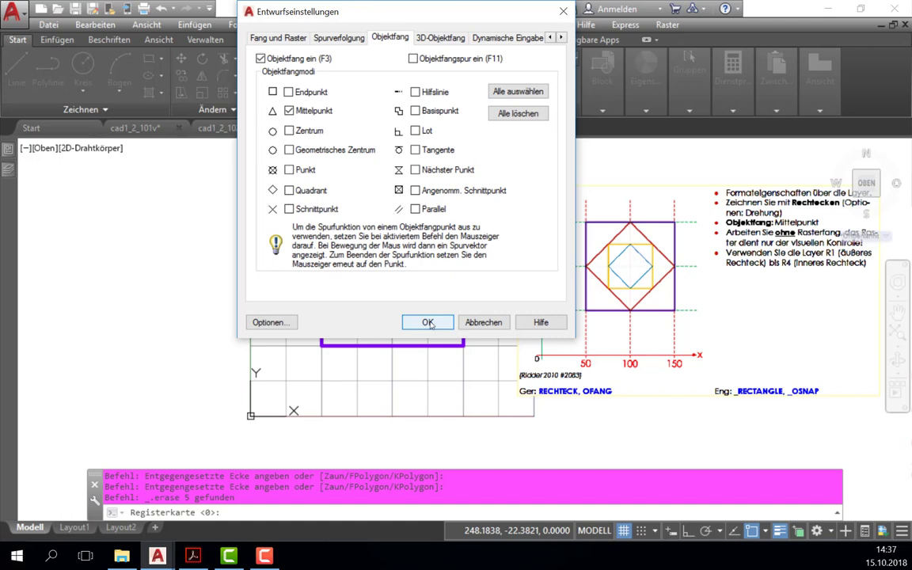
{"action": "left_click", "coordinate": [427, 325]}
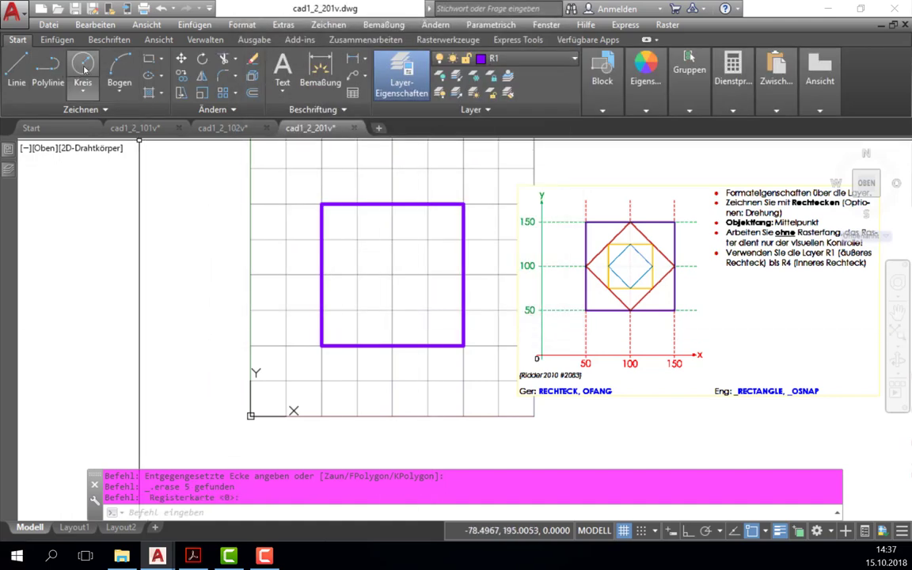
Step: Make layer R2 current, abandoning the first rectangle attempt
{"action": "left_click", "coordinate": [148, 59]}
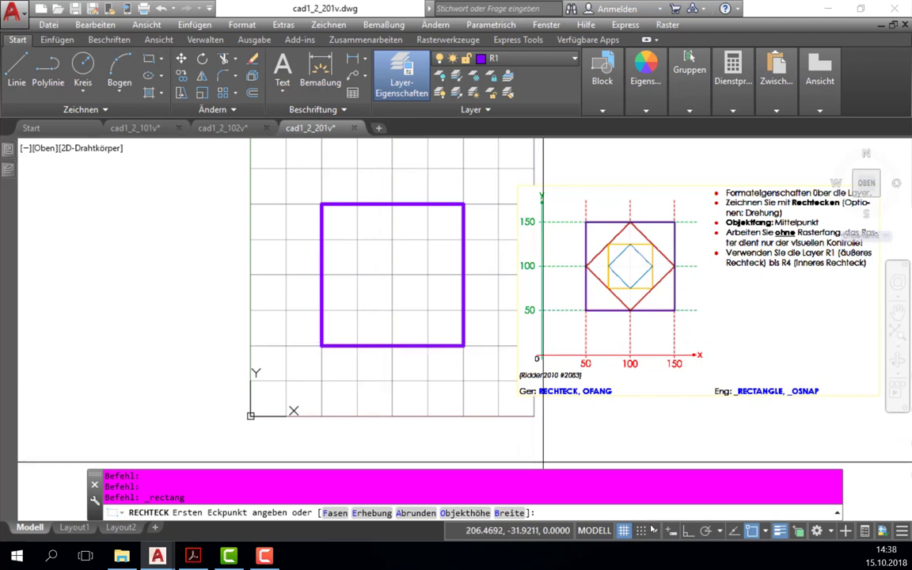
{"action": "left_click", "coordinate": [393, 346]}
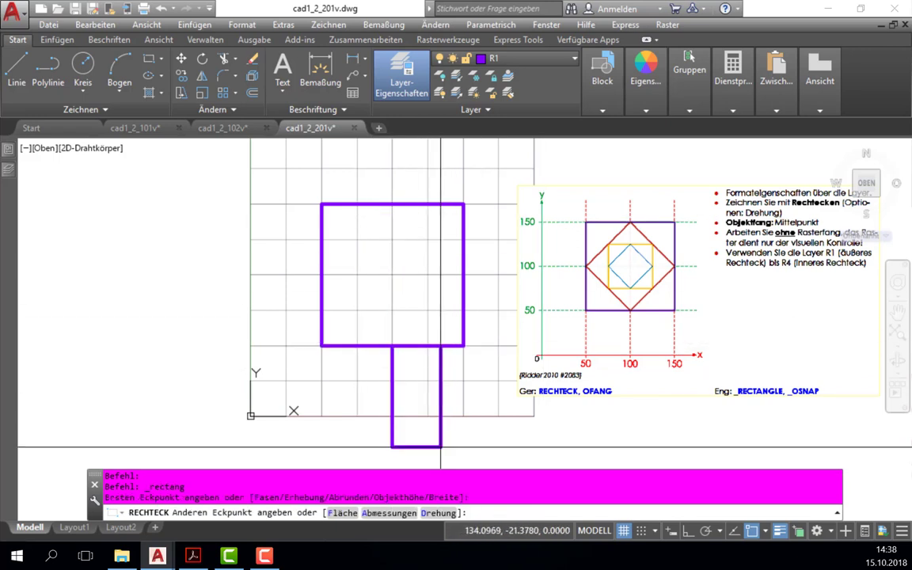
{"action": "left_click", "coordinate": [510, 58]}
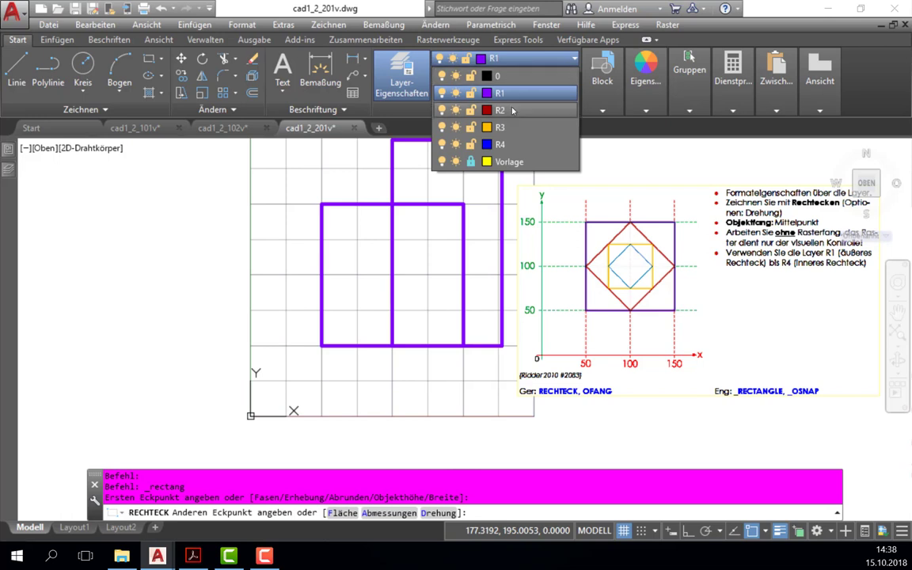
{"action": "left_click", "coordinate": [497, 110]}
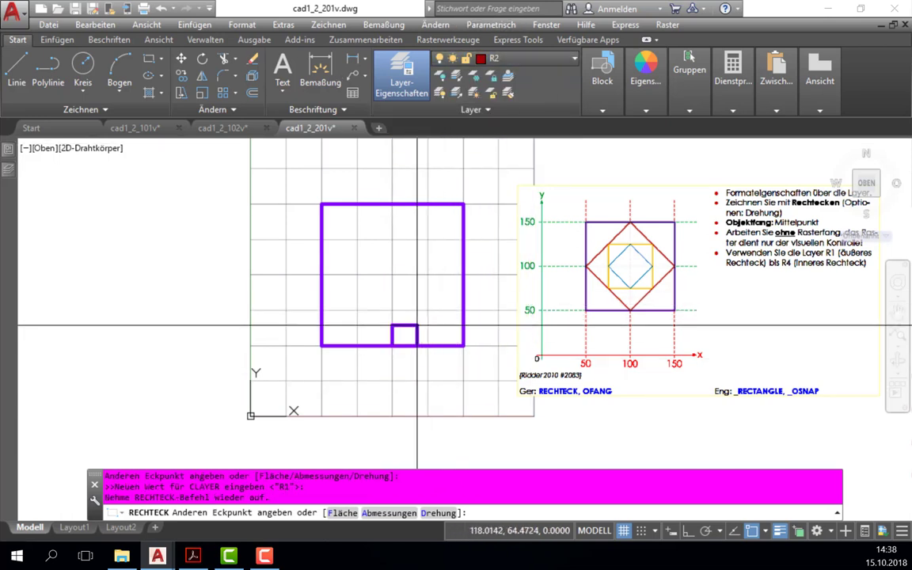
{"action": "key", "text": "Escape"}
Step: Draw a 45°-rotated rectangle from the purple square's bottom midpoint to its top midpoint
{"action": "key", "text": "Return"}
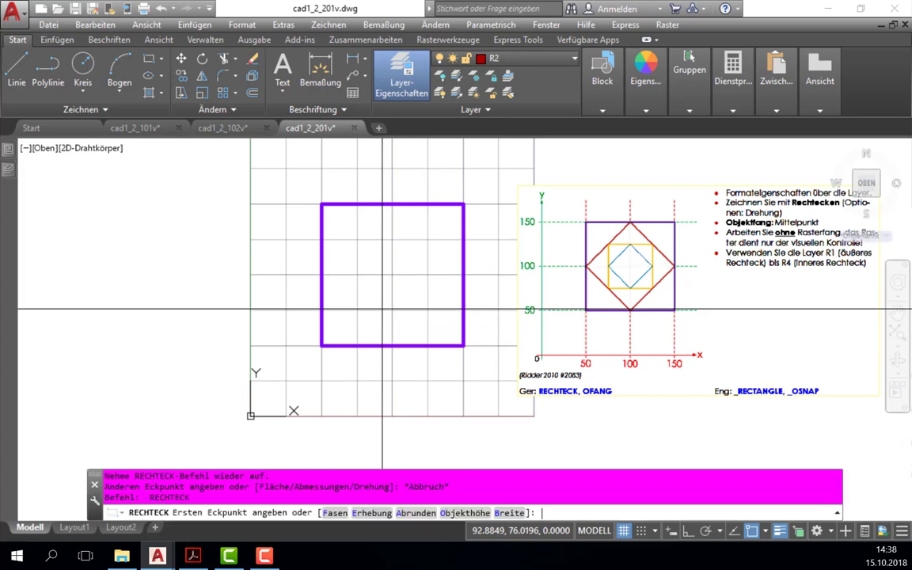
{"action": "left_click", "coordinate": [392, 346]}
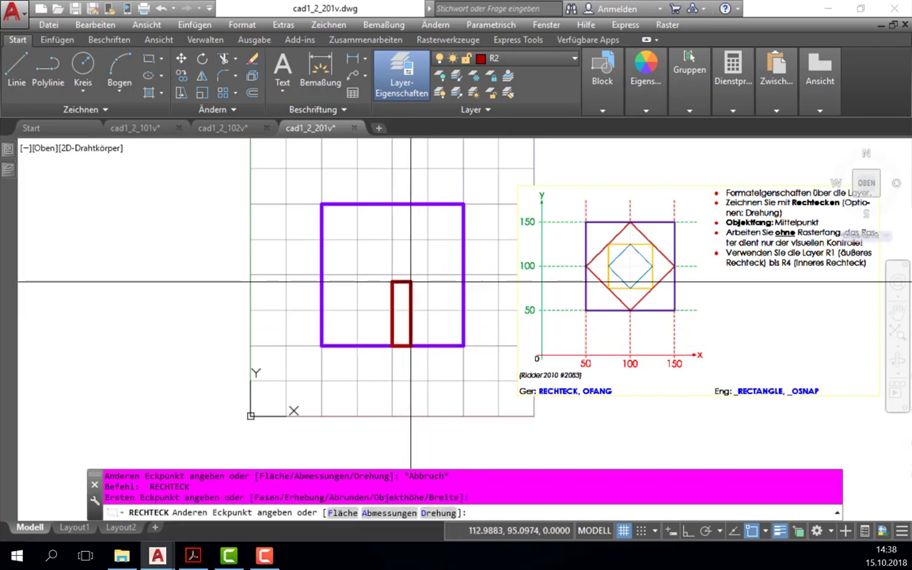
{"action": "type", "text": "d"}
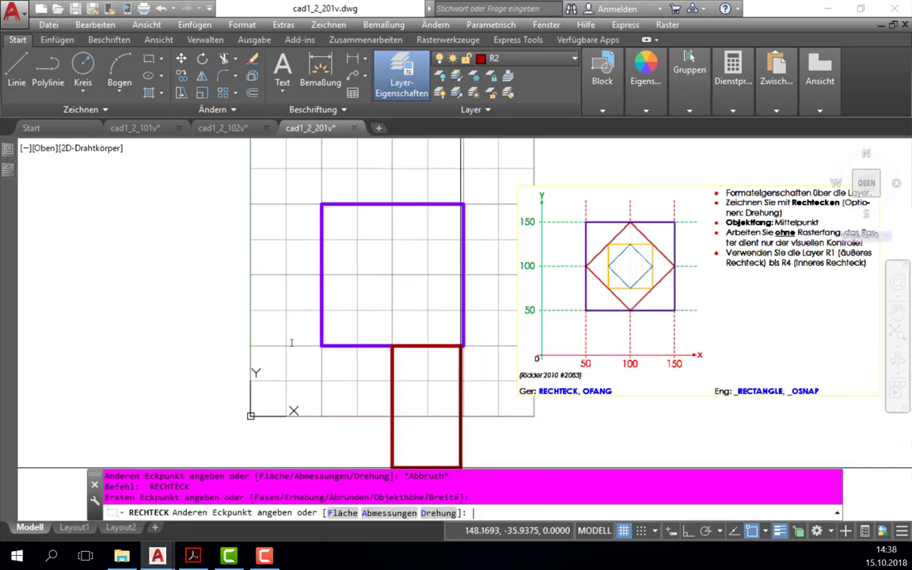
{"action": "key", "text": "Return"}
{"action": "type", "text": "45"}
{"action": "key", "text": "Return"}
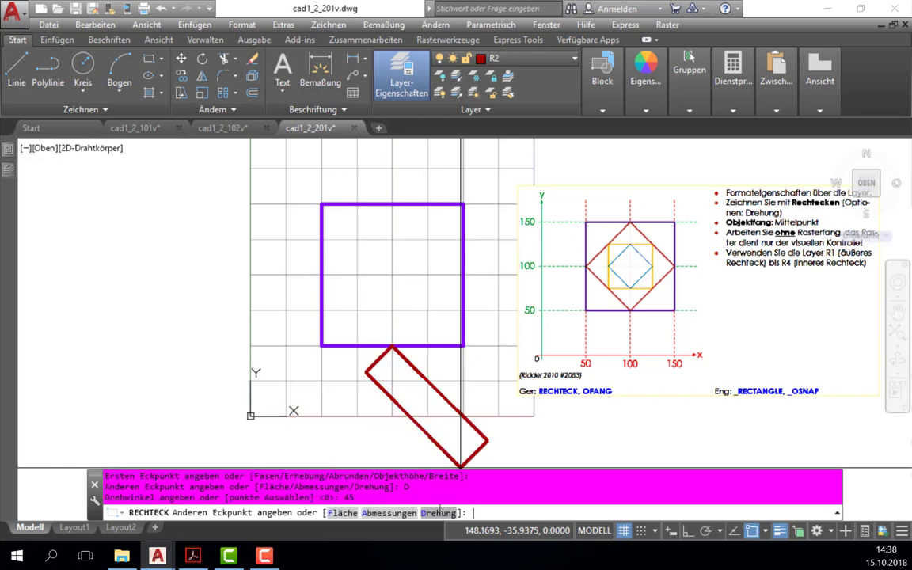
{"action": "left_click", "coordinate": [392, 204]}
Step: On layer R3, draw a 0°-rotation square between opposite midpoints of the red diamond
{"action": "left_click", "coordinate": [514, 58]}
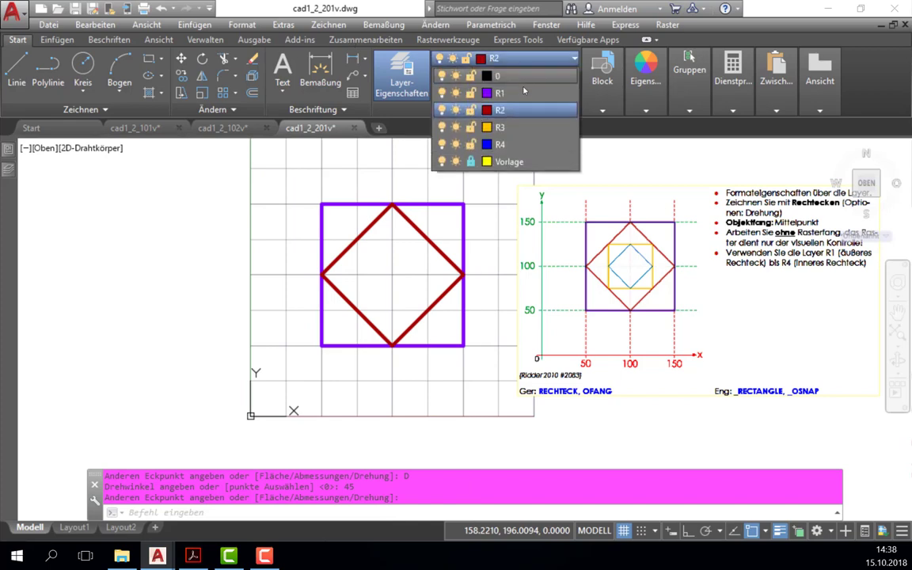
{"action": "left_click", "coordinate": [499, 127]}
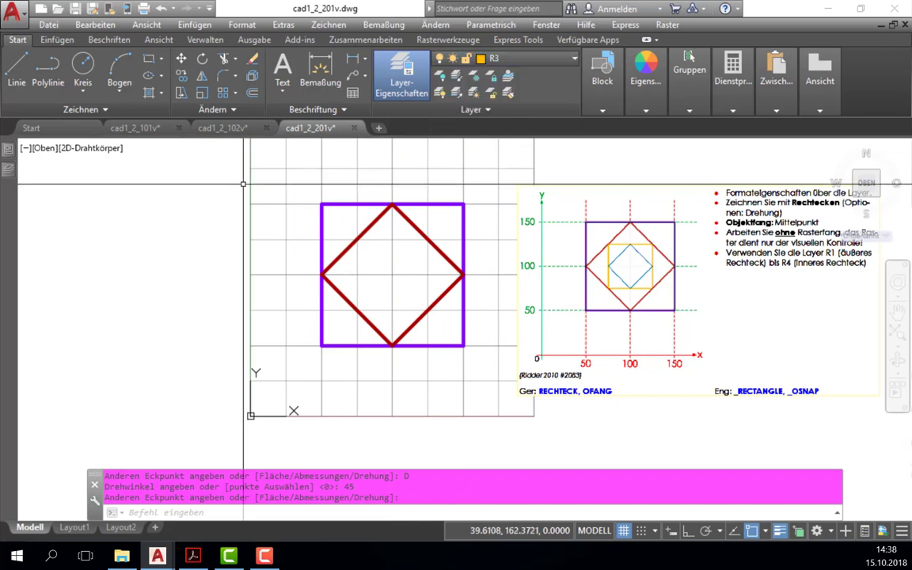
{"action": "key", "text": "Return"}
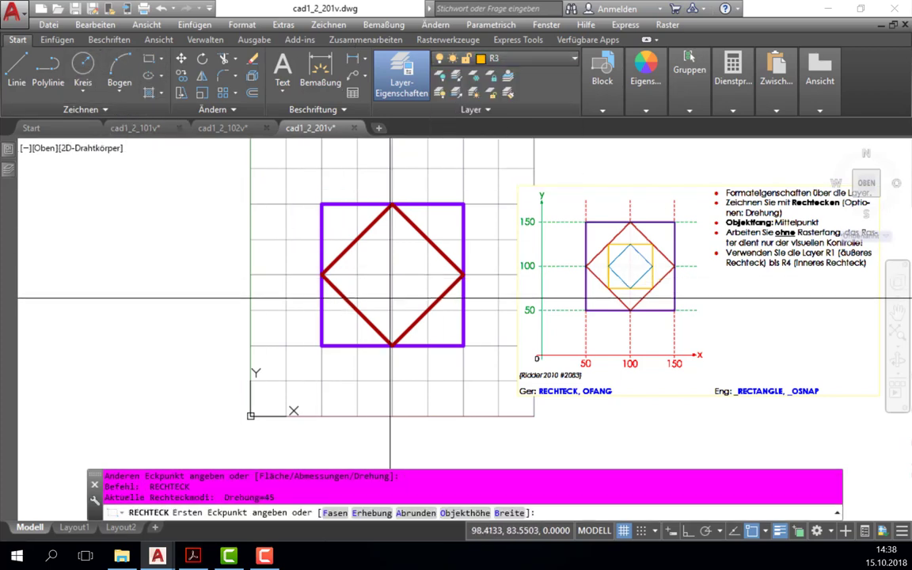
{"action": "left_click", "coordinate": [423, 307]}
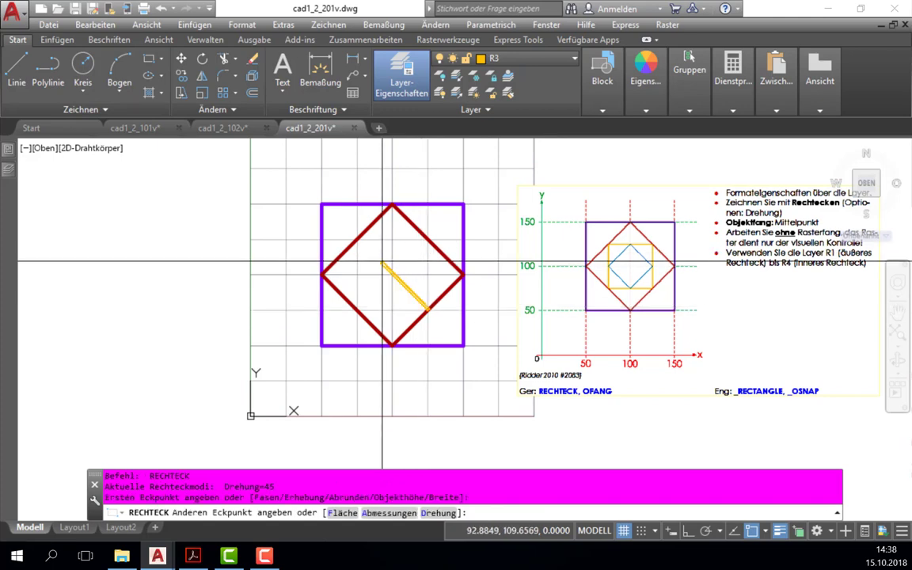
{"action": "left_click", "coordinate": [431, 512]}
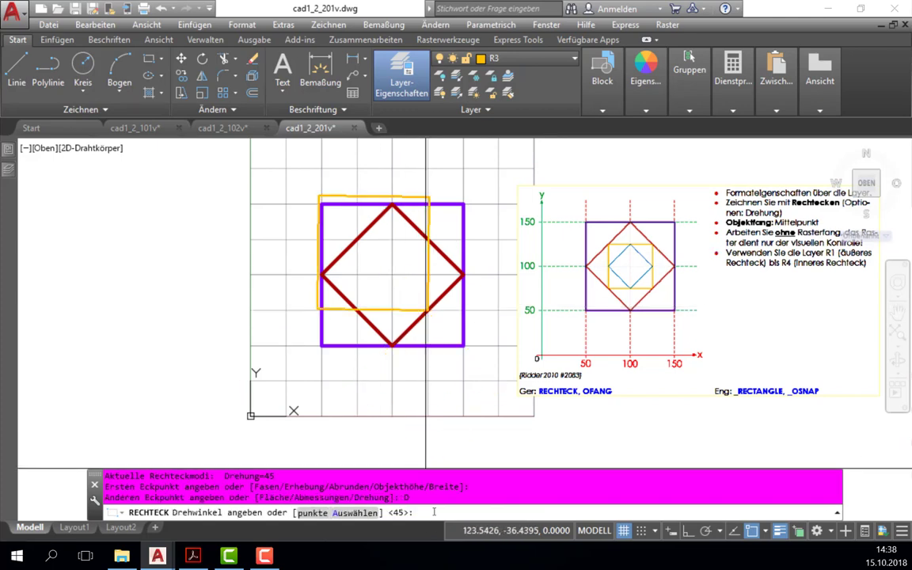
{"action": "type", "text": "0"}
{"action": "key", "text": "Return"}
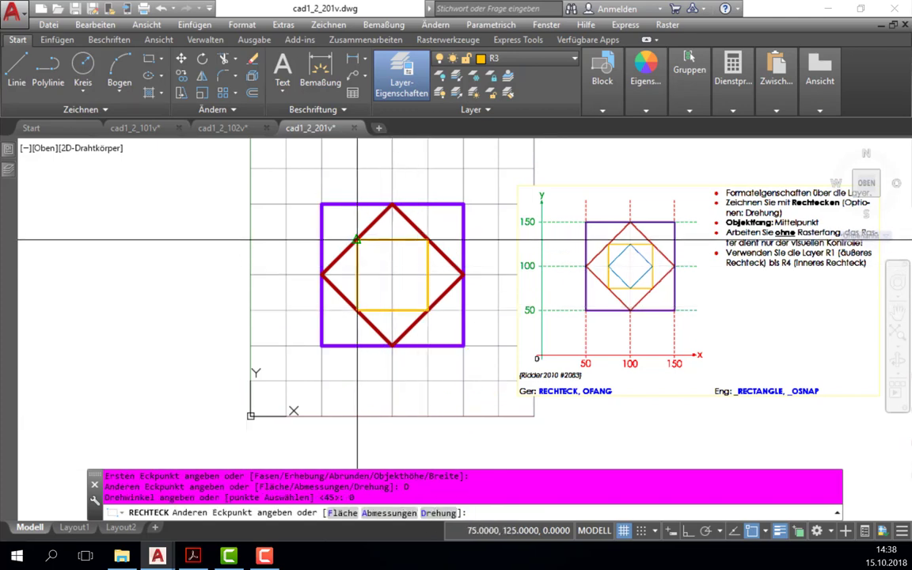
{"action": "left_click", "coordinate": [358, 239]}
Step: On layer R4, draw a 45°-rotated square between the yellow square's right and left midpoints
{"action": "left_click", "coordinate": [514, 58]}
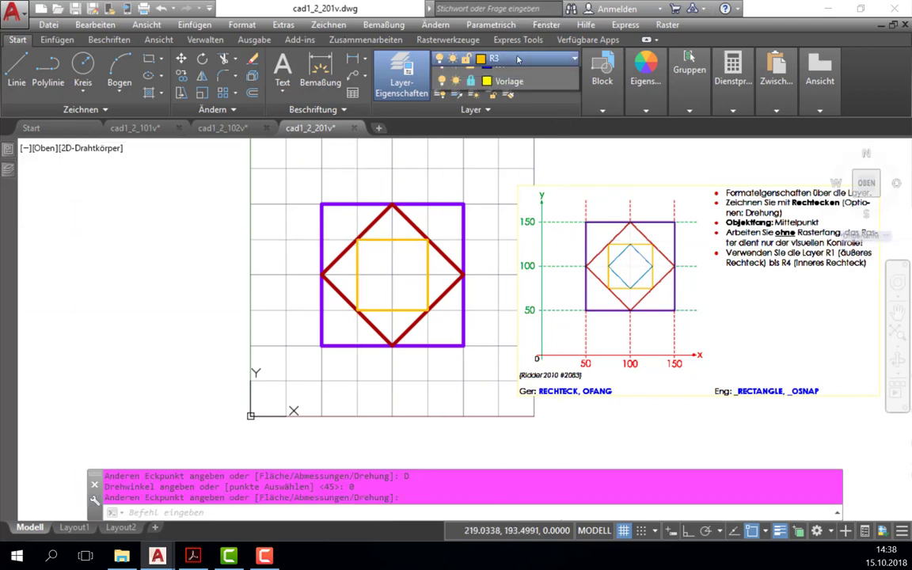
{"action": "left_click", "coordinate": [499, 144]}
{"action": "key", "text": "Return"}
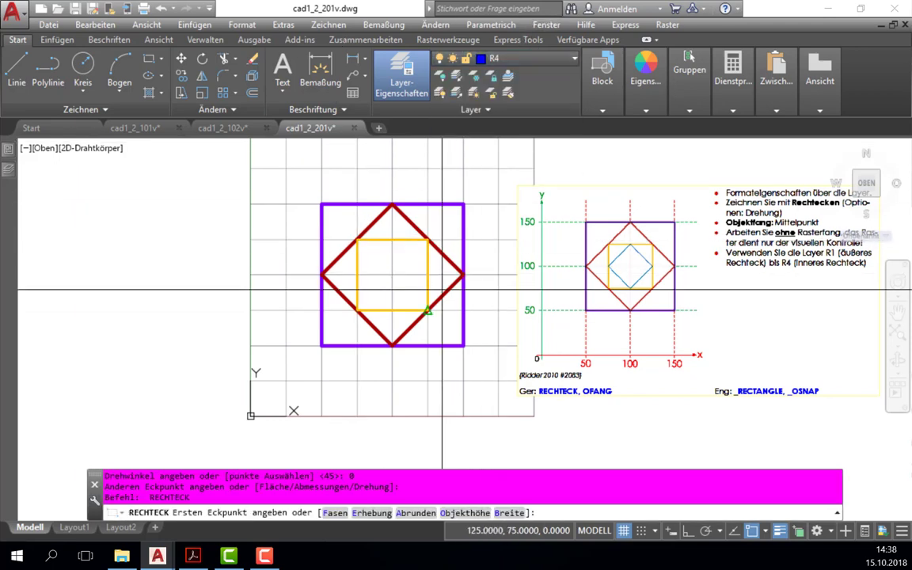
{"action": "left_click", "coordinate": [427, 275]}
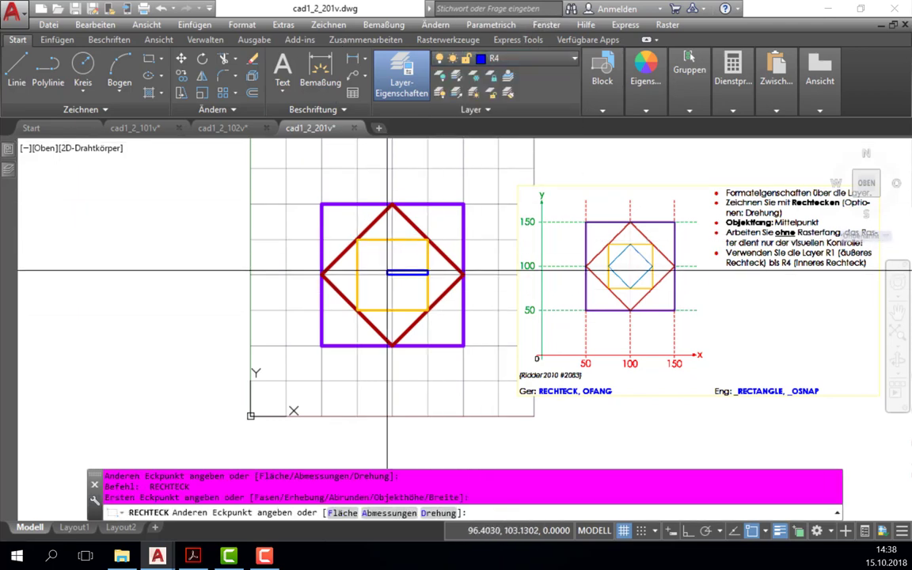
{"action": "left_click", "coordinate": [433, 514]}
{"action": "type", "text": "45"}
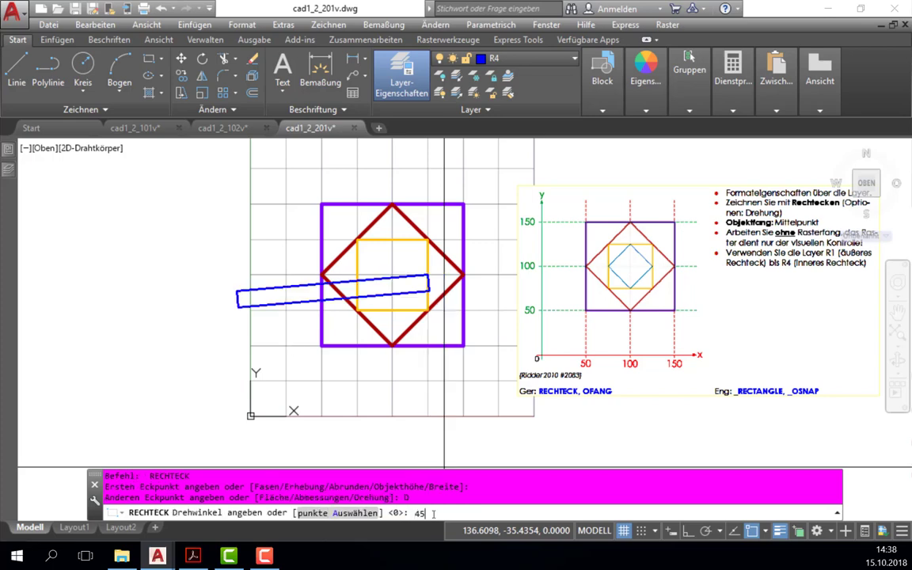
{"action": "key", "text": "Return"}
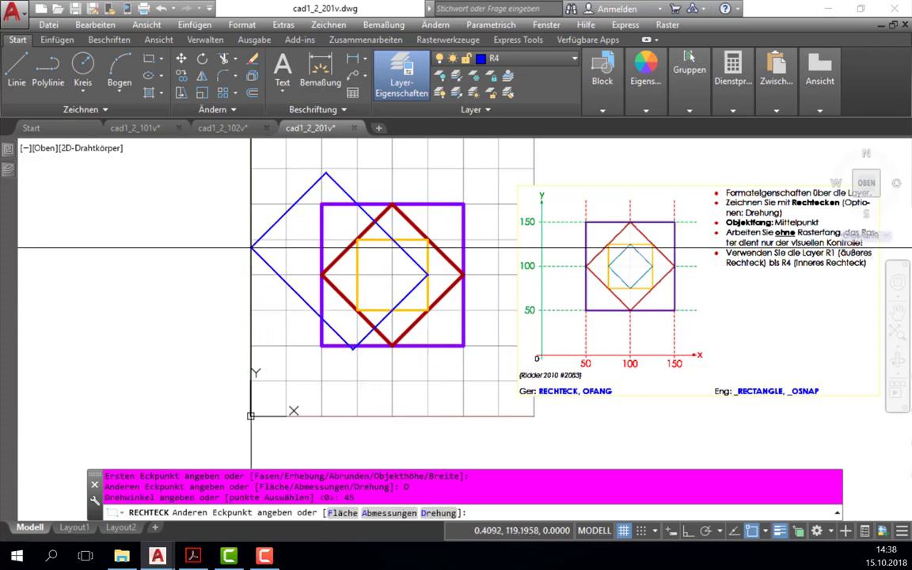
{"action": "left_click", "coordinate": [357, 274]}
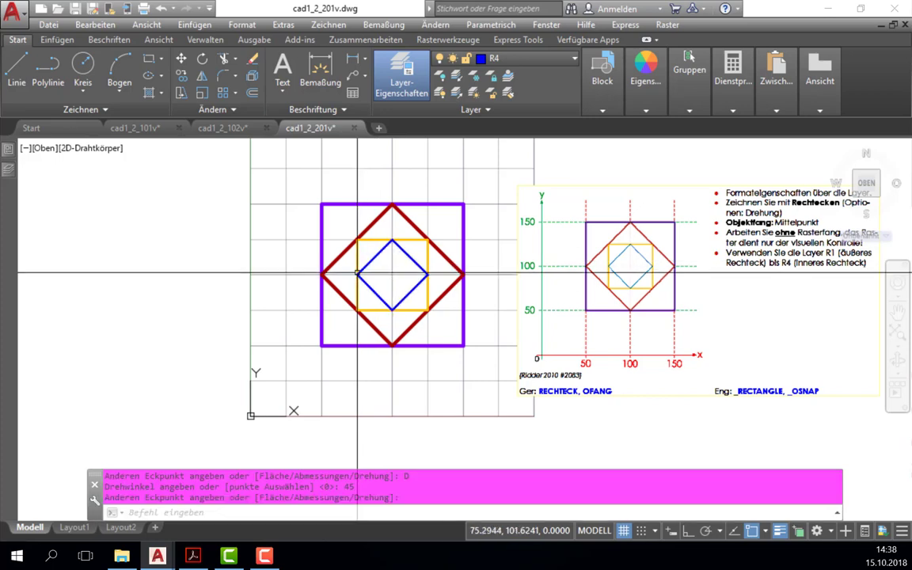